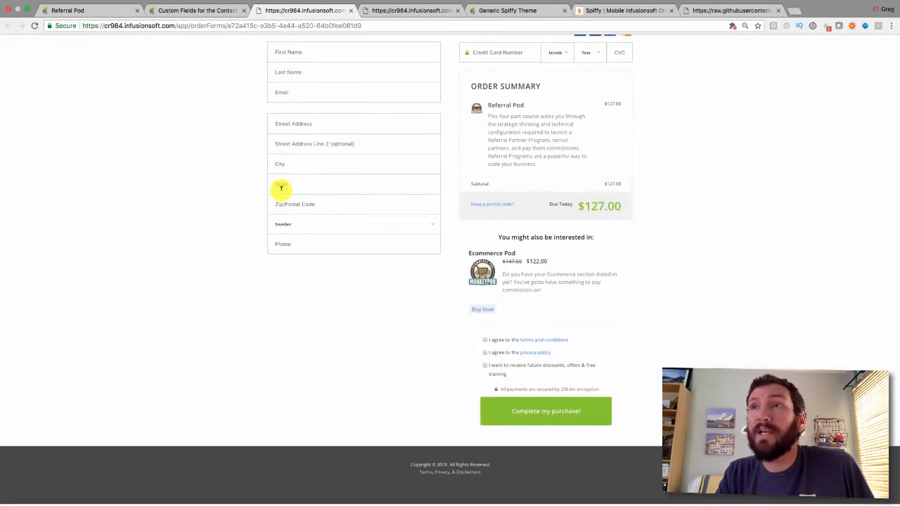
# Look over the live Infusionsoft Referral Pod form, then go back to Spiffy's order forms dashboard
pyautogui.scroll(5, 281, 188)
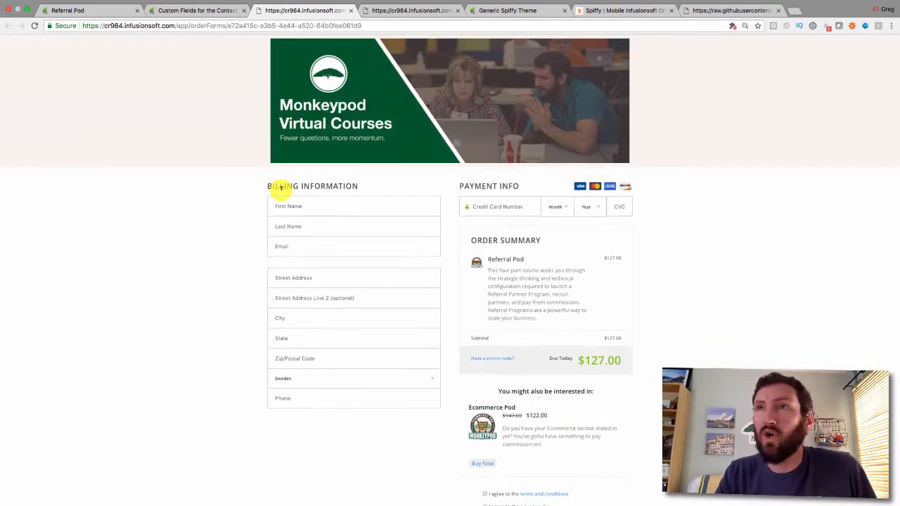
pyautogui.click(612, 9)
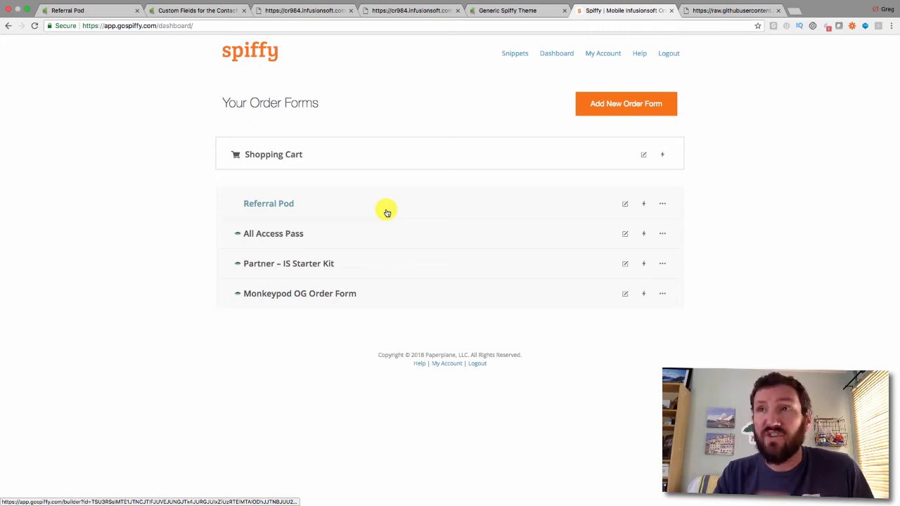
pyautogui.click(322, 10)
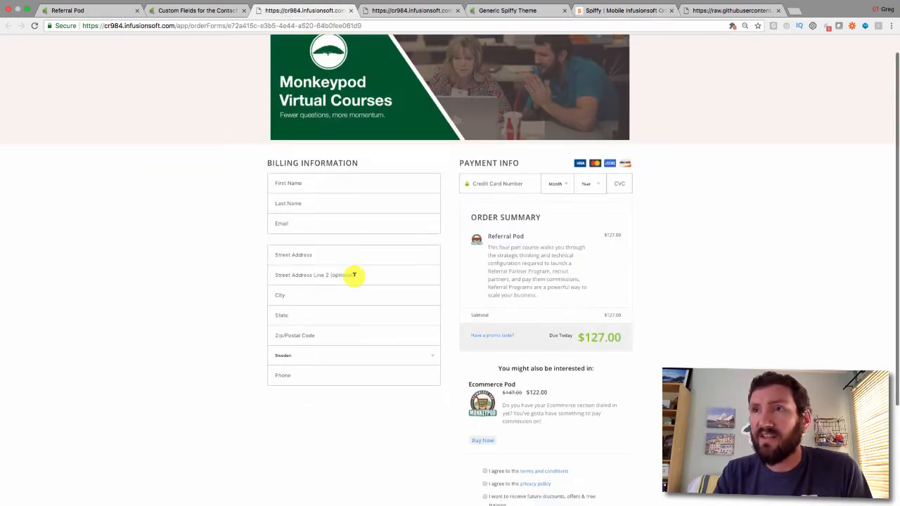
pyautogui.scroll(-4, 354, 274)
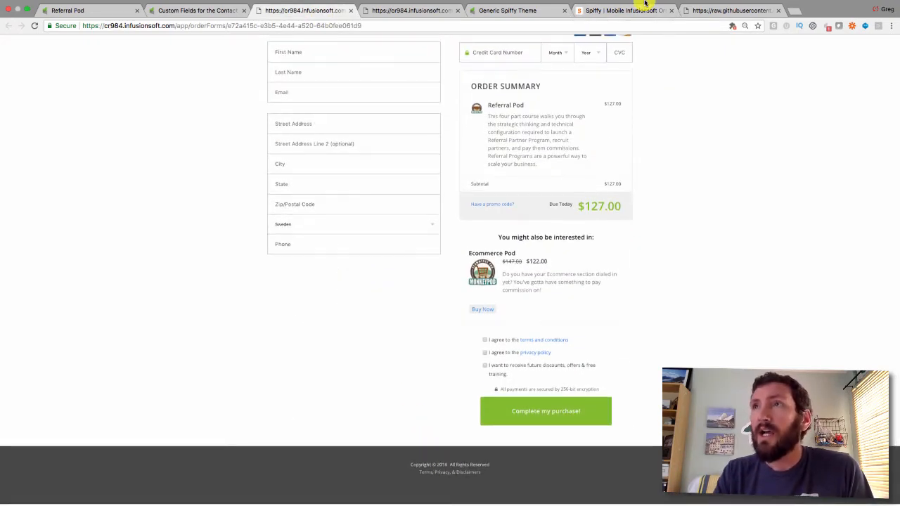
pyautogui.scroll(5, 502, 225)
pyautogui.scroll(-4, 500, 227)
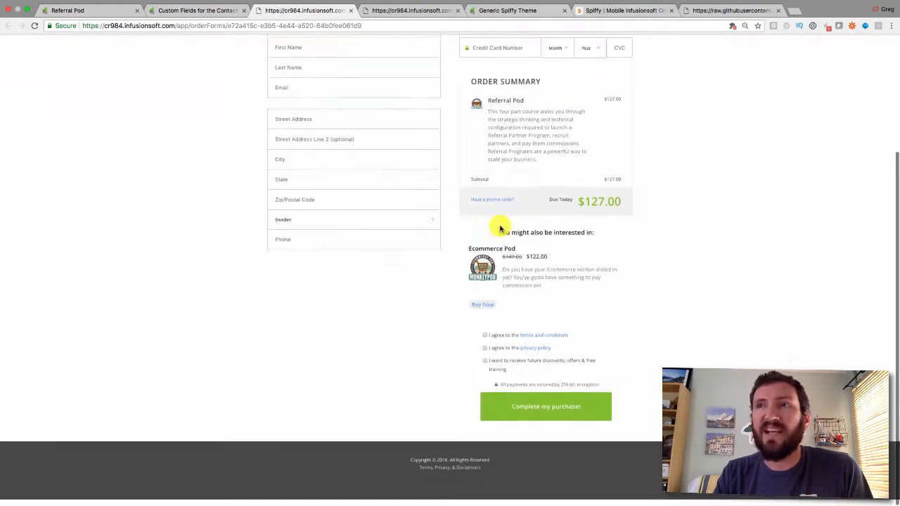
pyautogui.scroll(4, 500, 227)
pyautogui.click(621, 11)
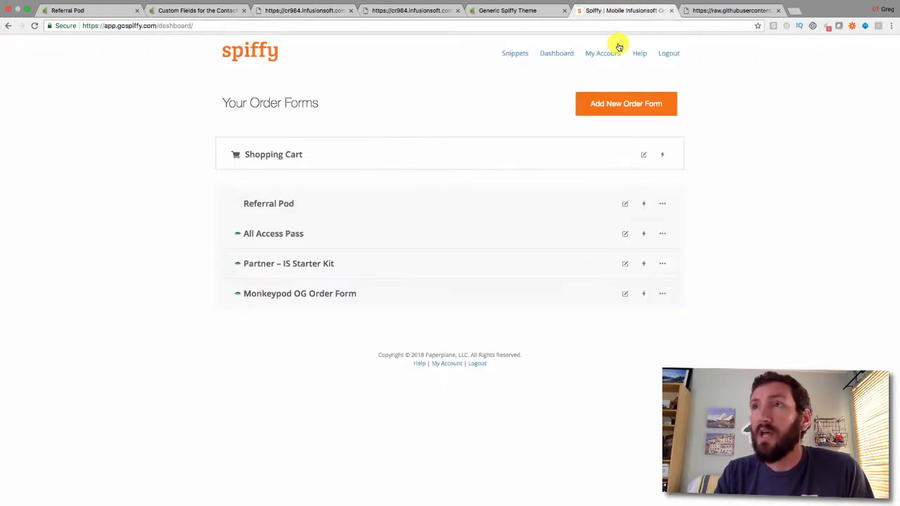
# Edit Referral Pod and paste the Monkeypod legal page link as its Terms/Disclaimers URL
pyautogui.click(627, 204)
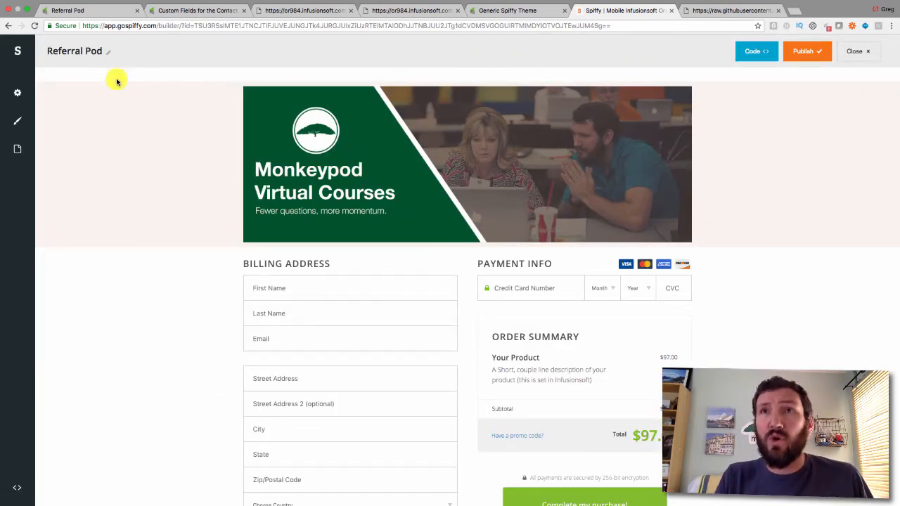
pyautogui.click(19, 95)
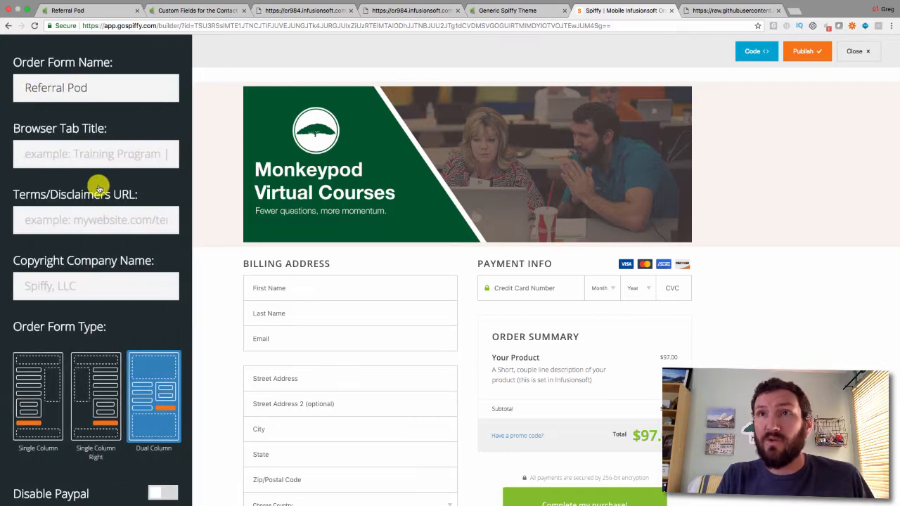
pyautogui.click(76, 218)
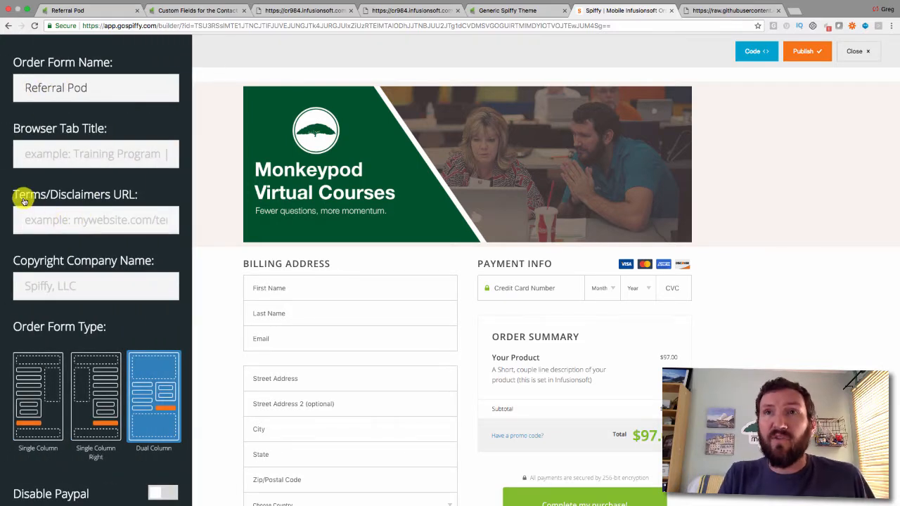
pyautogui.press('super+v')
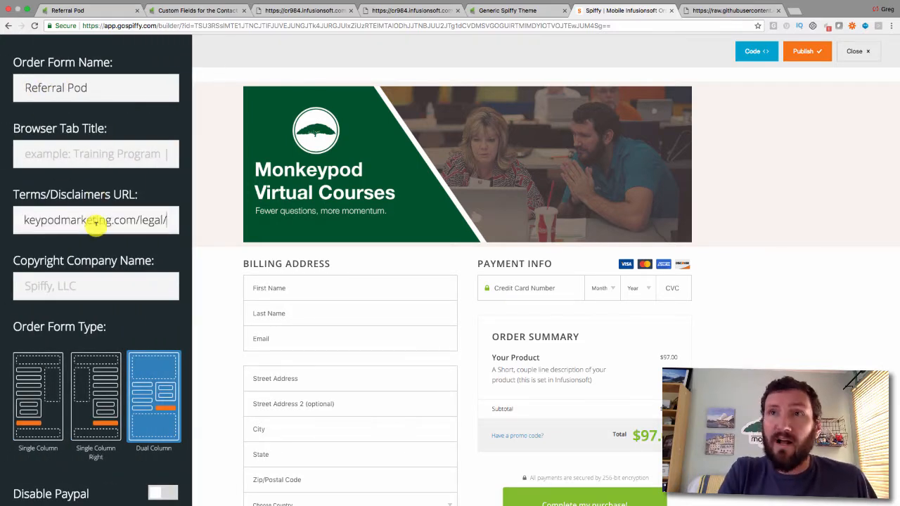
pyautogui.press('Tab')
pyautogui.scroll(-5, 96, 222)
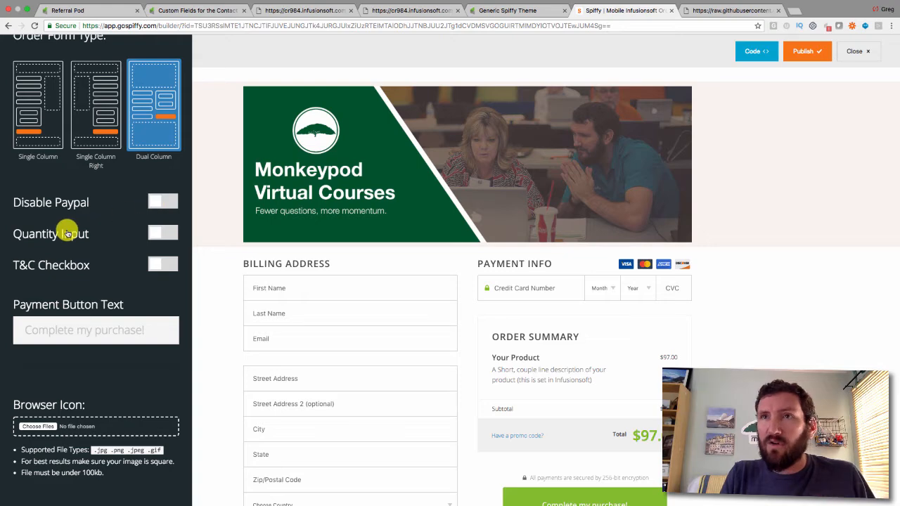
pyautogui.scroll(-1, 74, 258)
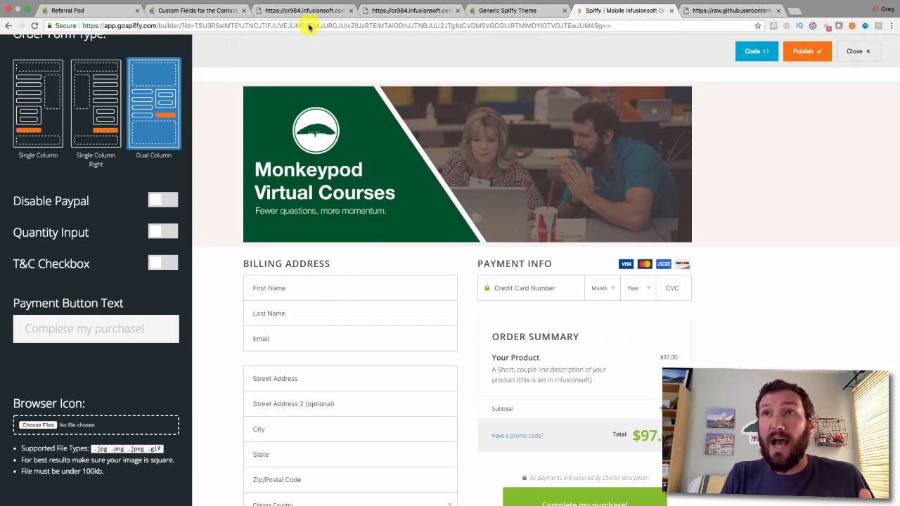
# Set Monkeypod Logo_favicon.png as the form's browser icon and close the settings
pyautogui.click(288, 10)
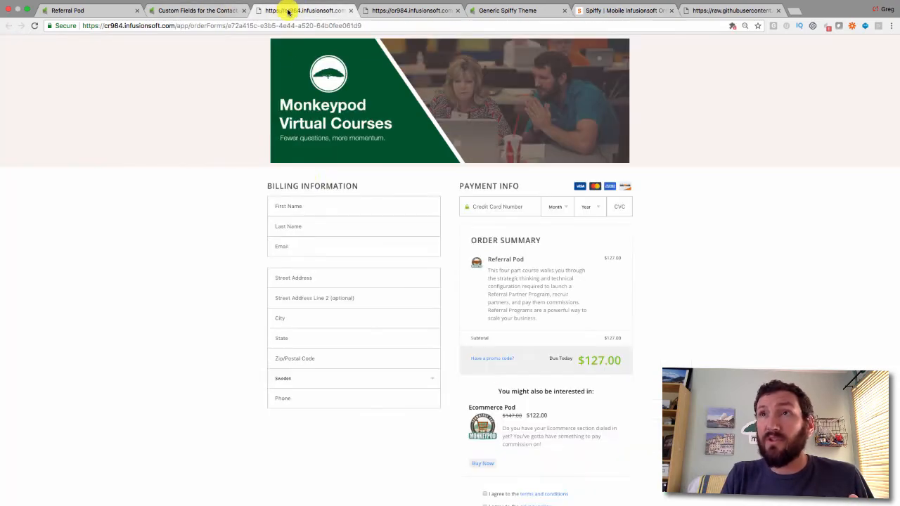
pyautogui.scroll(-4, 337, 253)
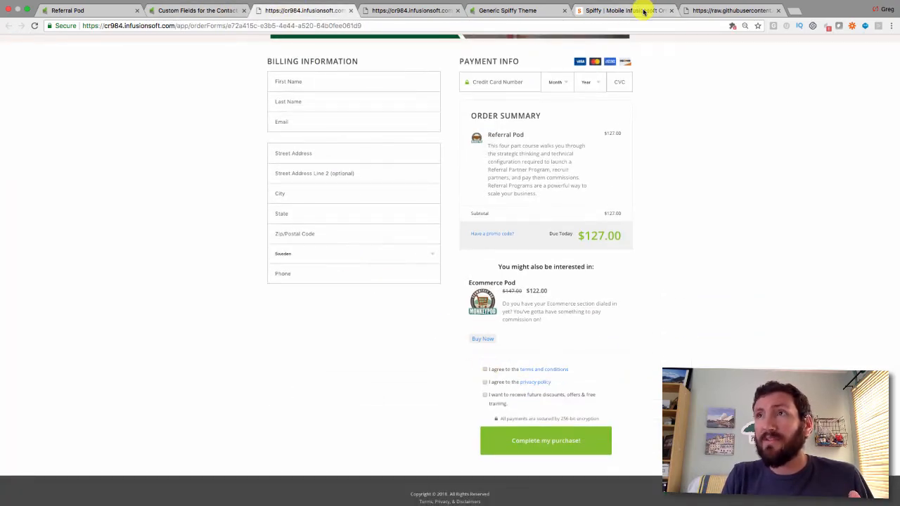
pyautogui.click(633, 10)
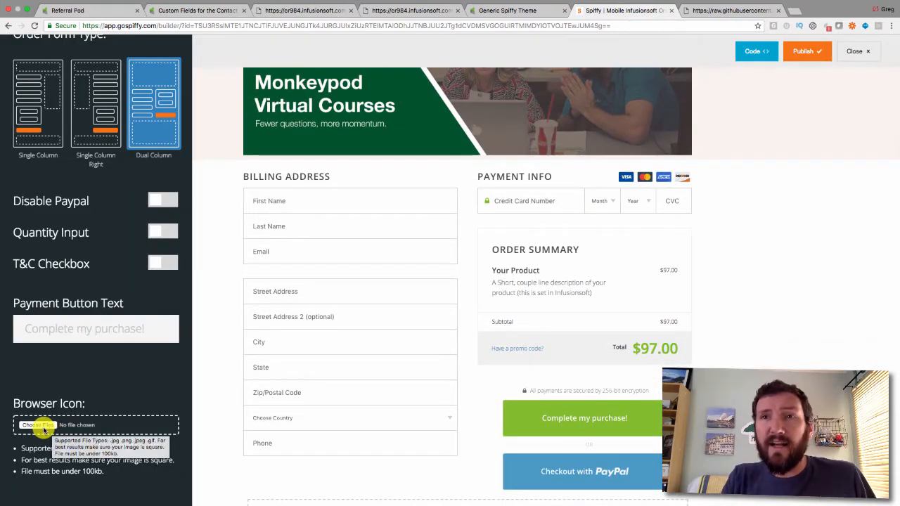
pyautogui.click(39, 427)
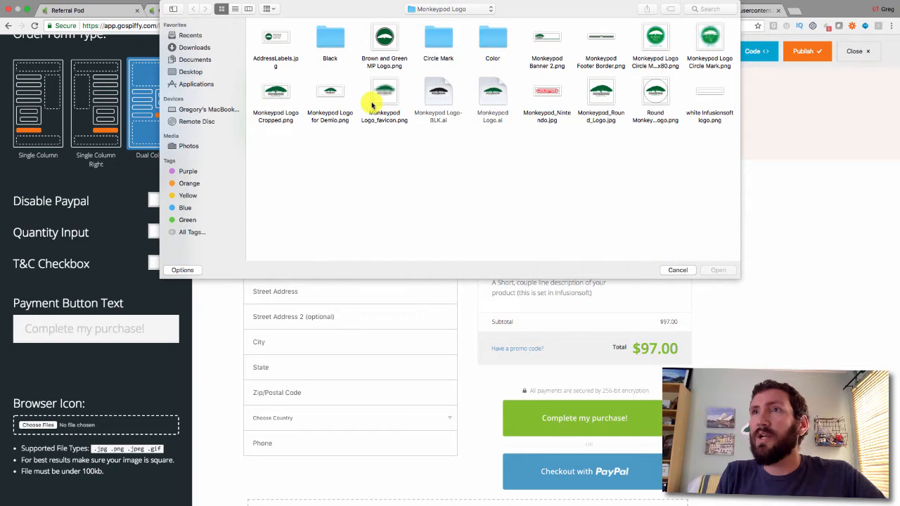
pyautogui.click(382, 96)
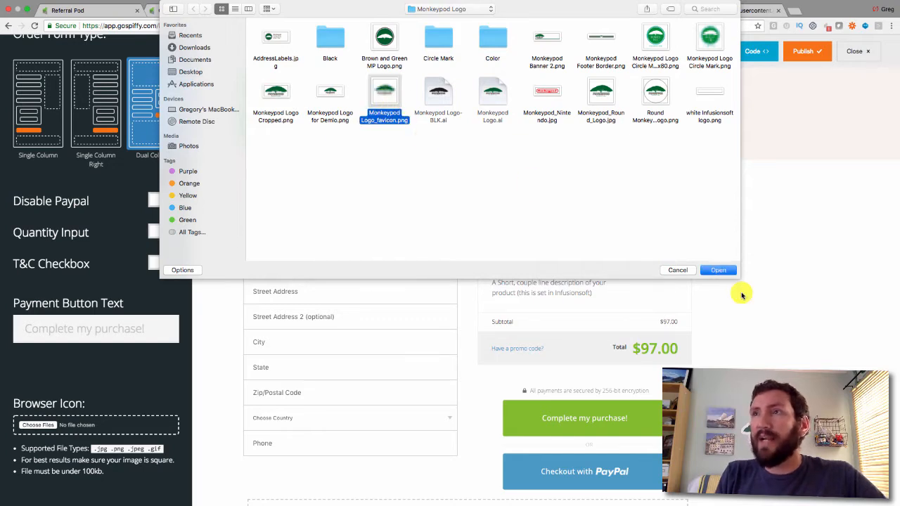
pyautogui.click(725, 271)
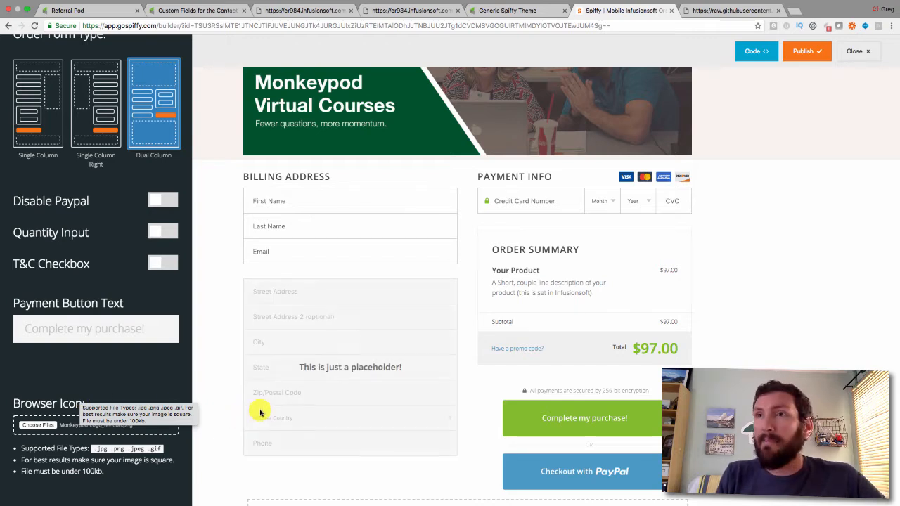
pyautogui.click(213, 365)
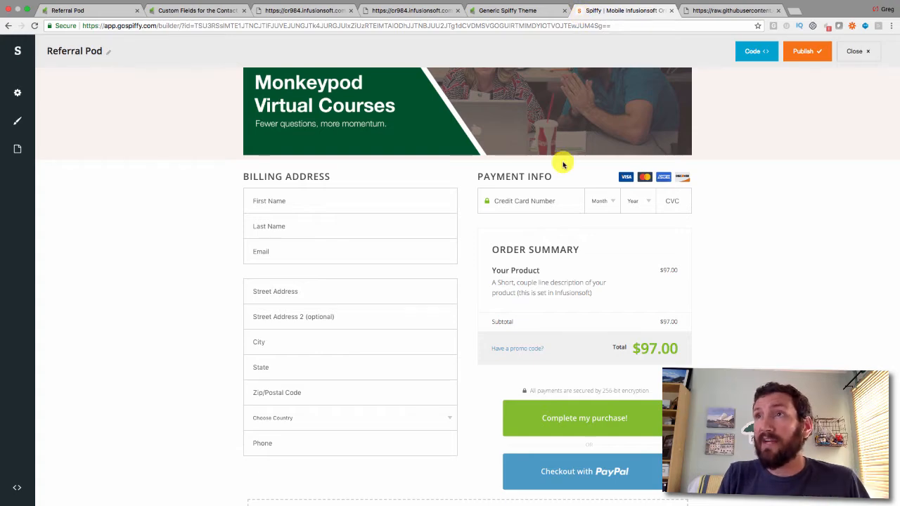
# Drag the 'What People Say About Us' testimonial block from Elements below the checkout form
pyautogui.scroll(-2, 196, 261)
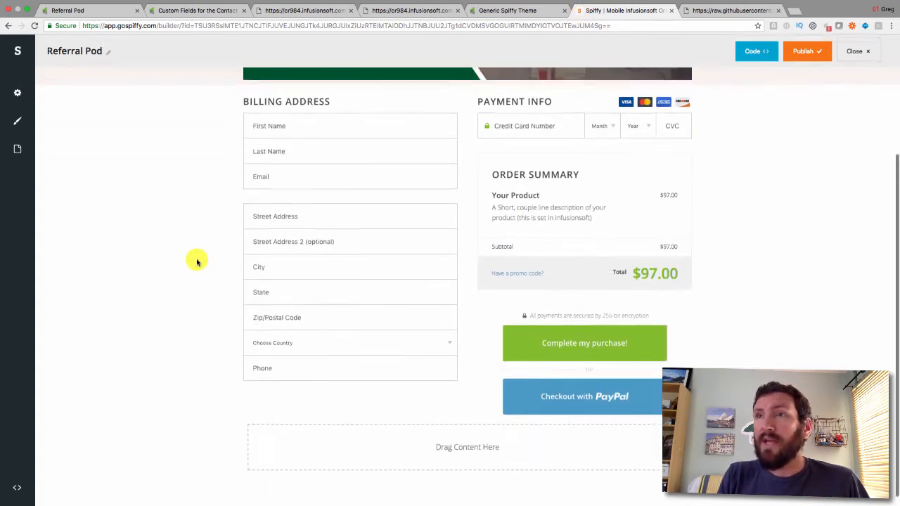
pyautogui.scroll(-1, 197, 261)
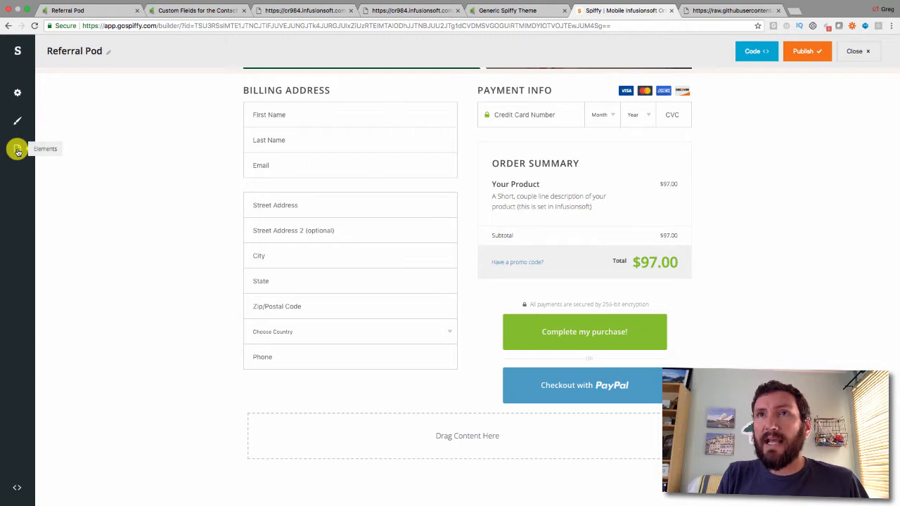
pyautogui.click(18, 149)
pyautogui.scroll(-5, 64, 336)
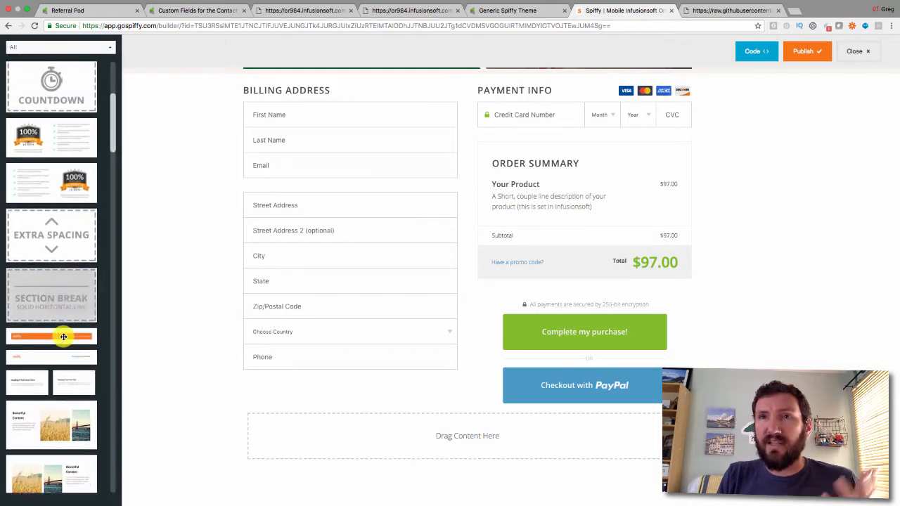
pyautogui.scroll(-10, 64, 336)
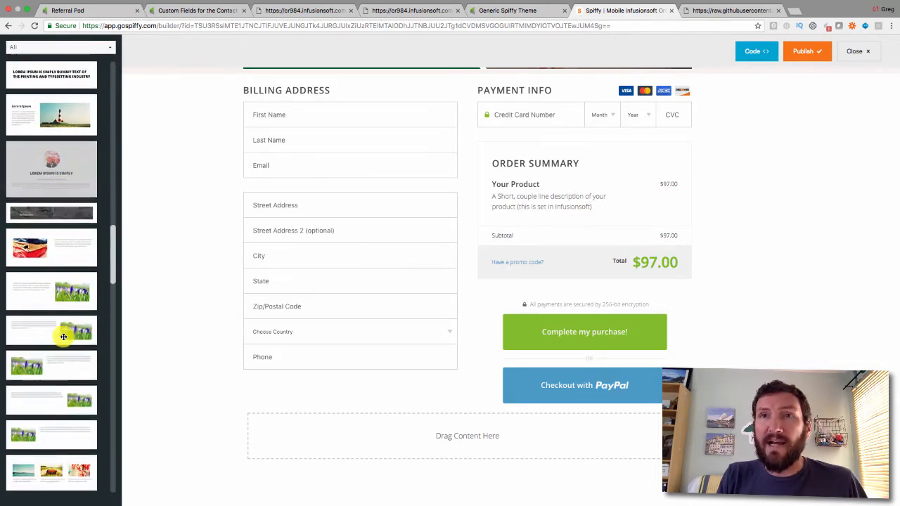
pyautogui.scroll(-10, 63, 337)
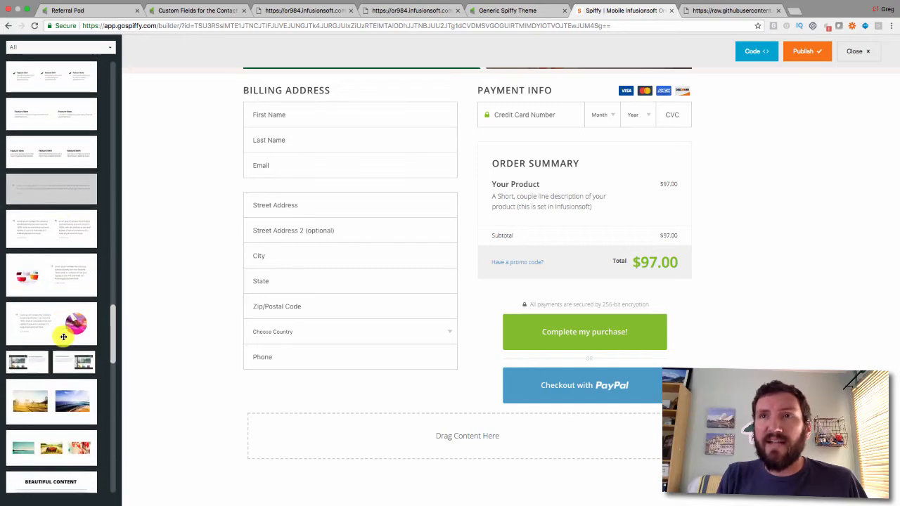
pyautogui.scroll(-10, 64, 337)
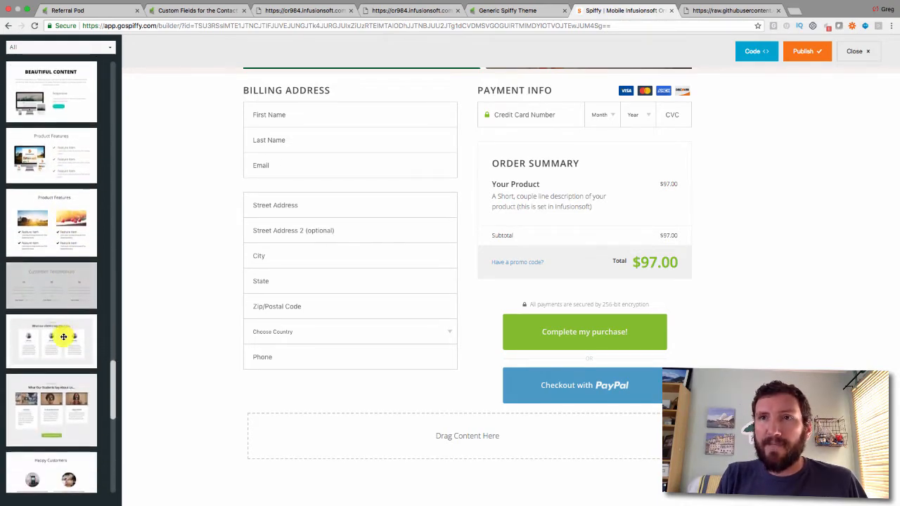
pyautogui.scroll(-8, 63, 337)
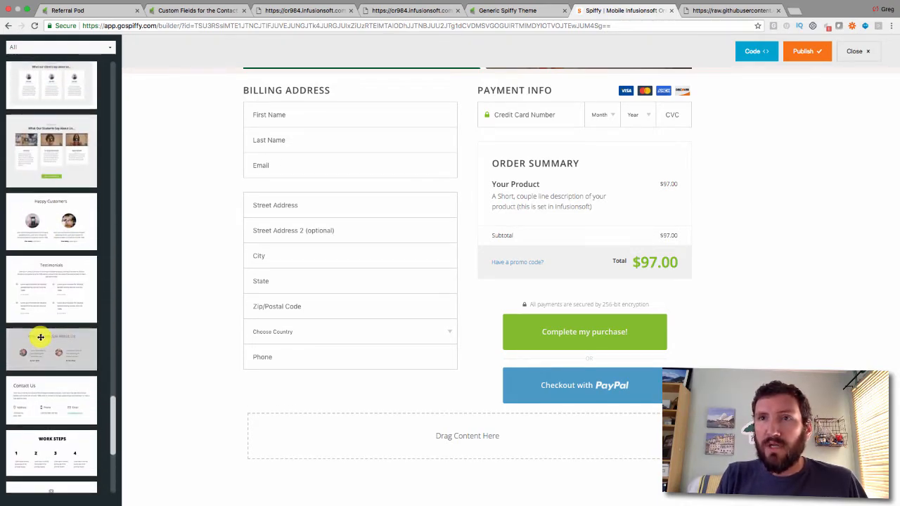
pyautogui.moveTo(41, 338); pyautogui.dragTo(311, 440)
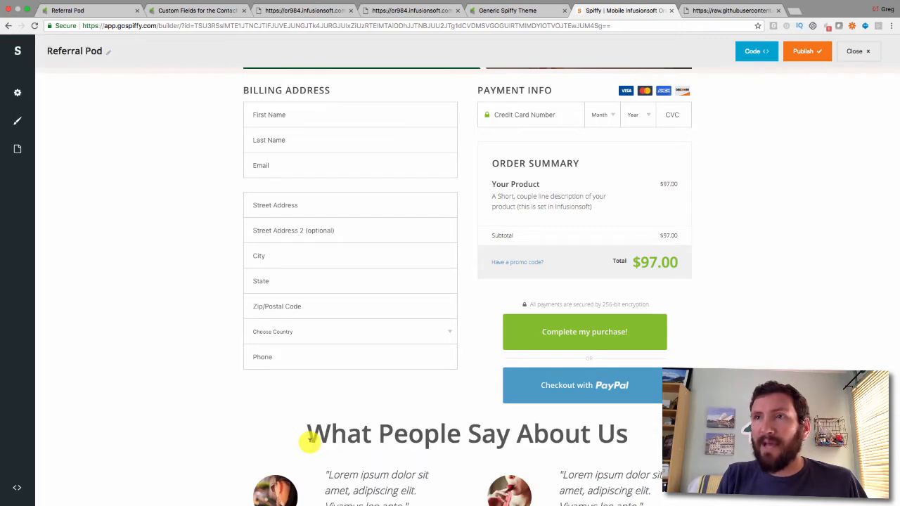
pyautogui.scroll(-3, 308, 440)
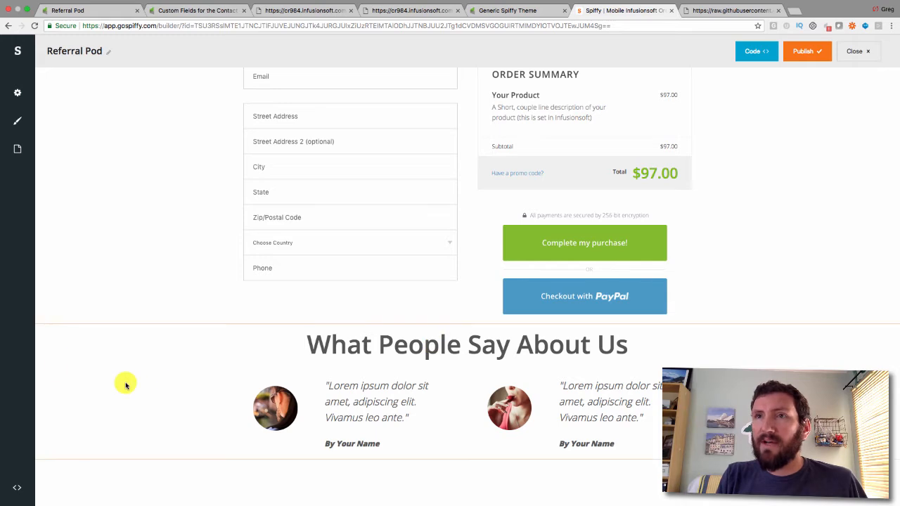
# Set the testimonial section's Background Color to 61534B and close its Design panel
pyautogui.click(58, 363)
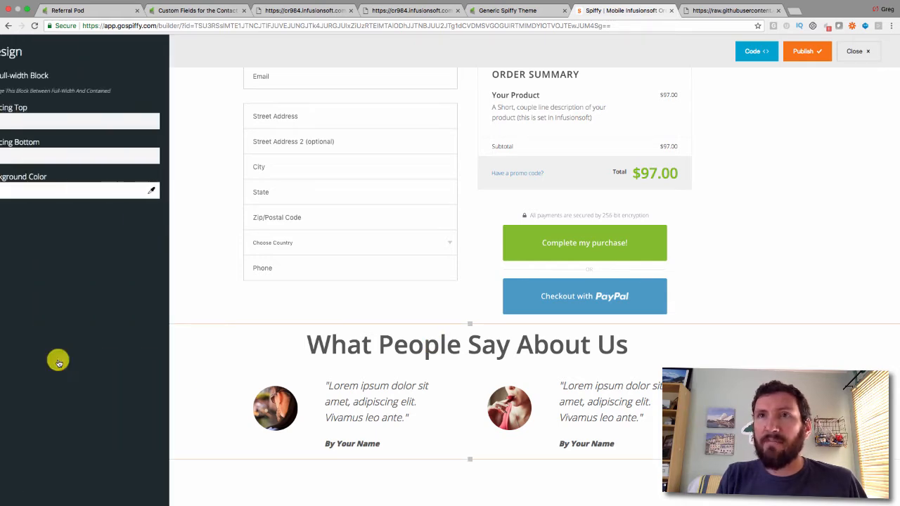
pyautogui.click(50, 193)
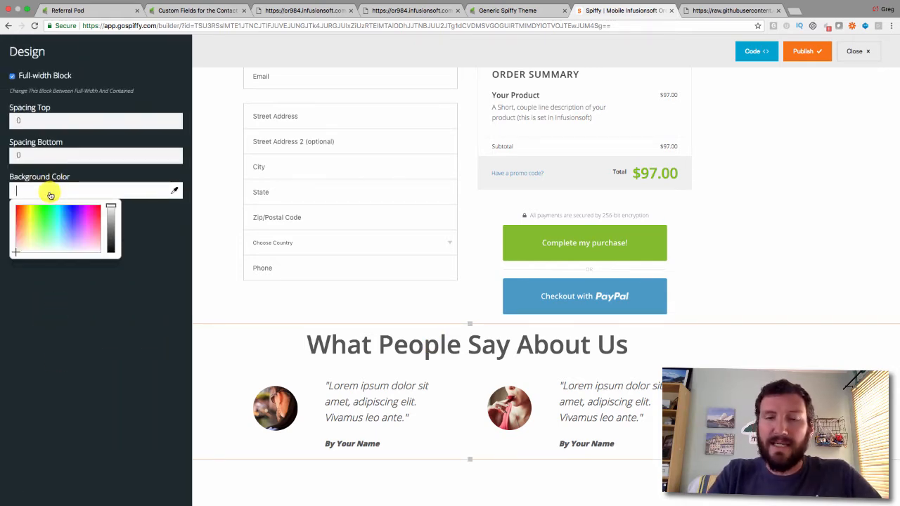
pyautogui.write('6')
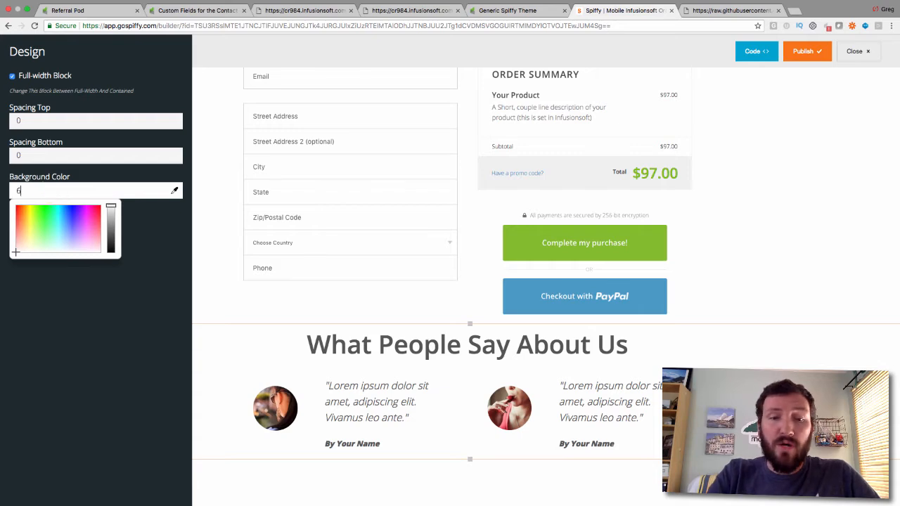
pyautogui.write('1534B')
pyautogui.click(186, 225)
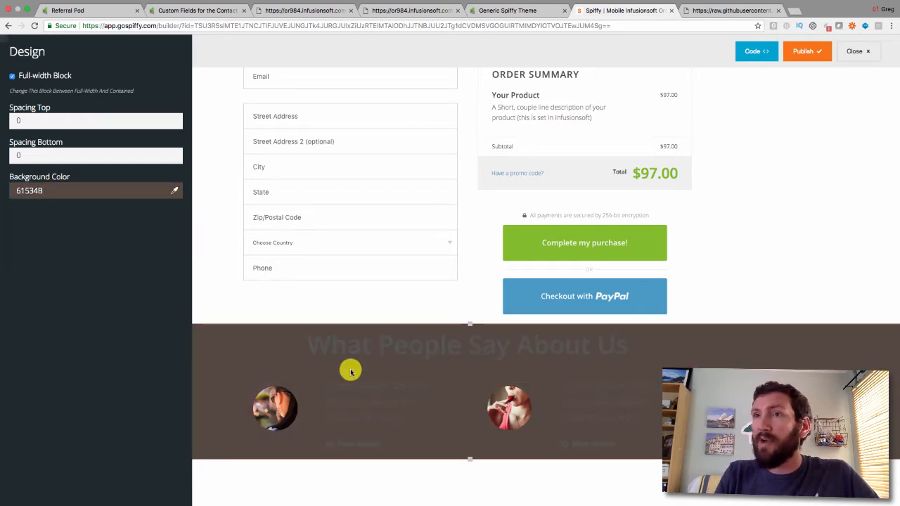
pyautogui.click(323, 347)
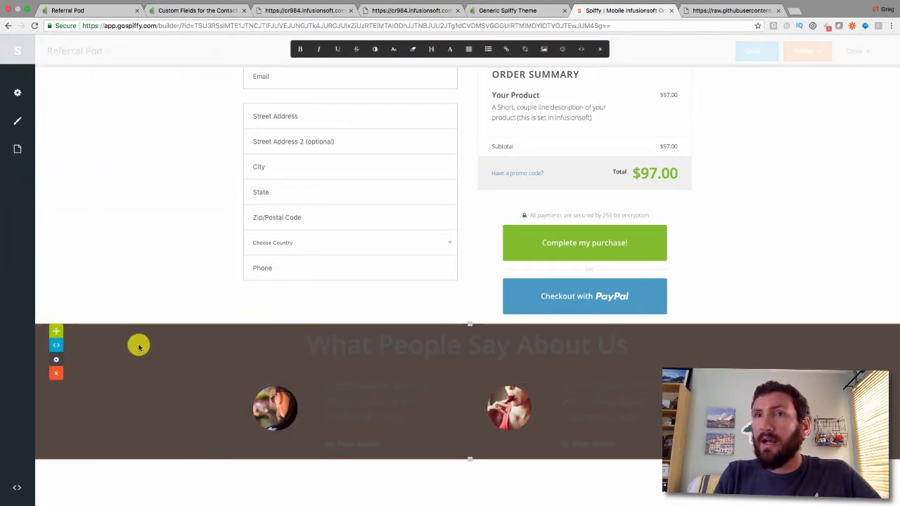
pyautogui.click(57, 359)
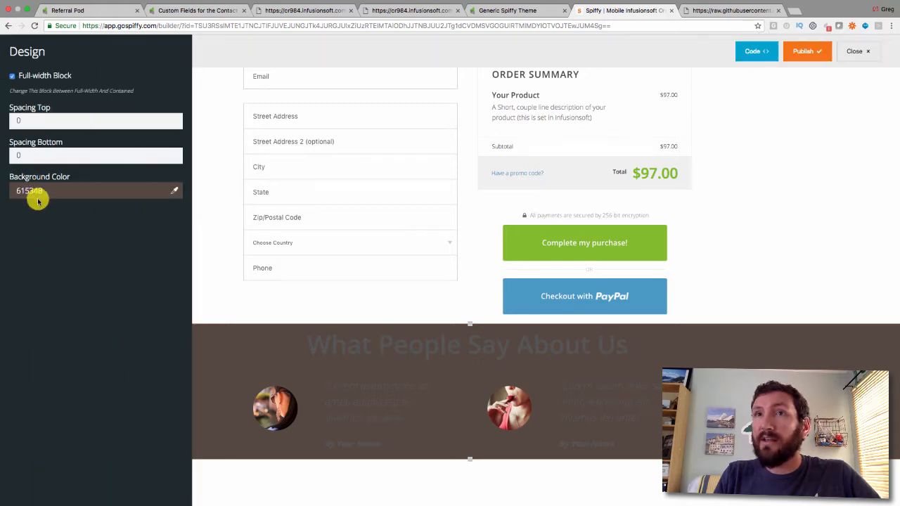
pyautogui.click(236, 355)
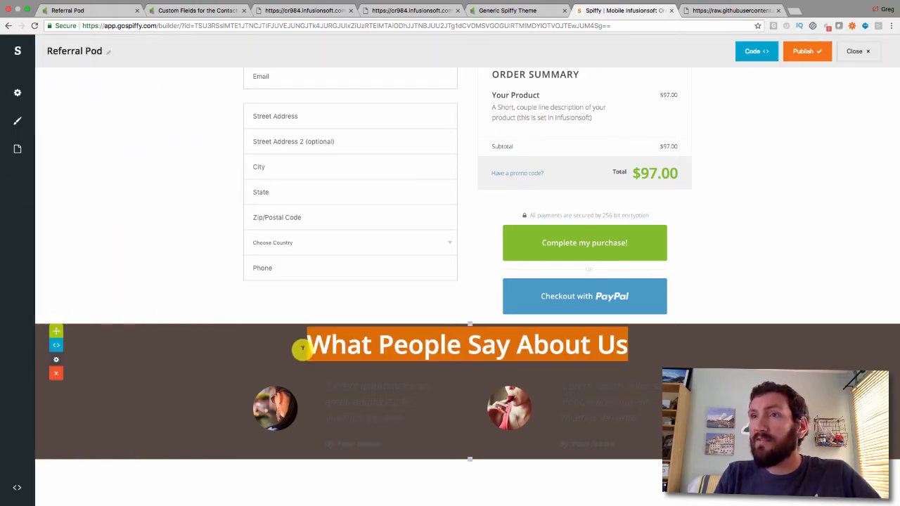
# Make the 'What People Say About Us' heading text white
pyautogui.click(433, 345)
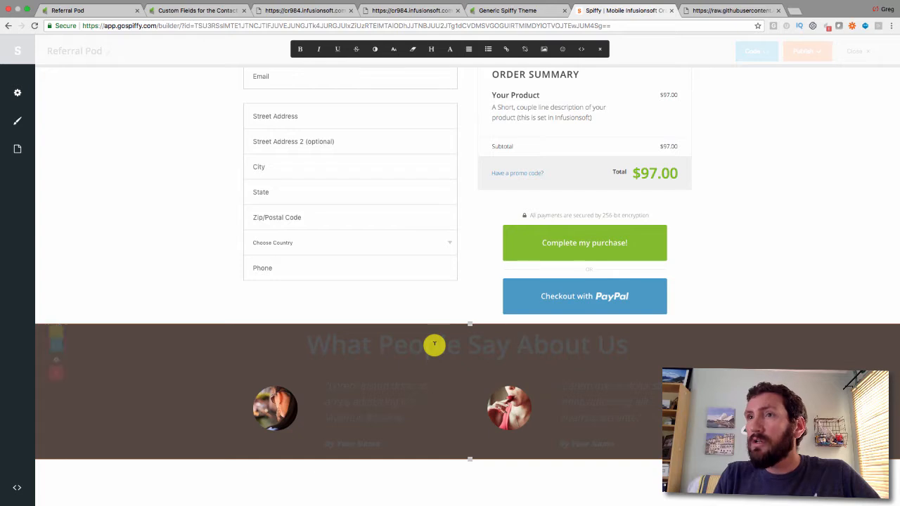
pyautogui.tripleClick(317, 344)
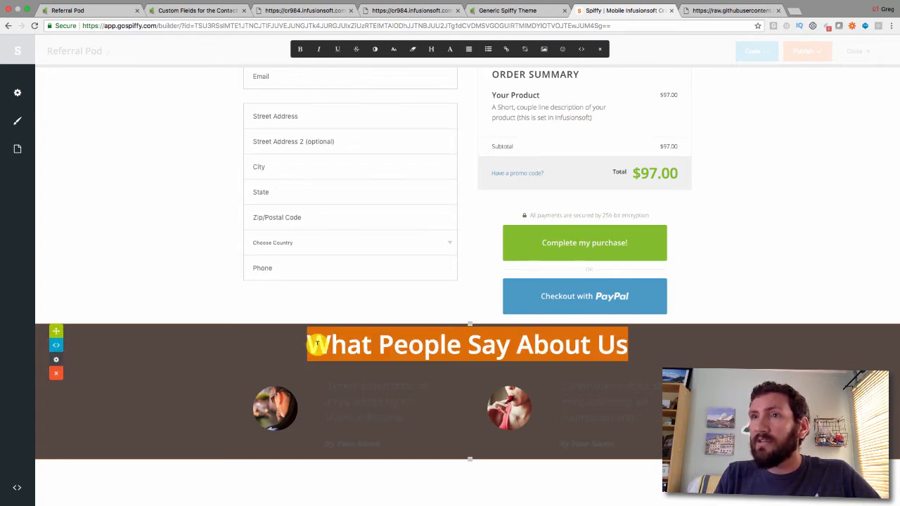
pyautogui.click(376, 51)
pyautogui.click(450, 253)
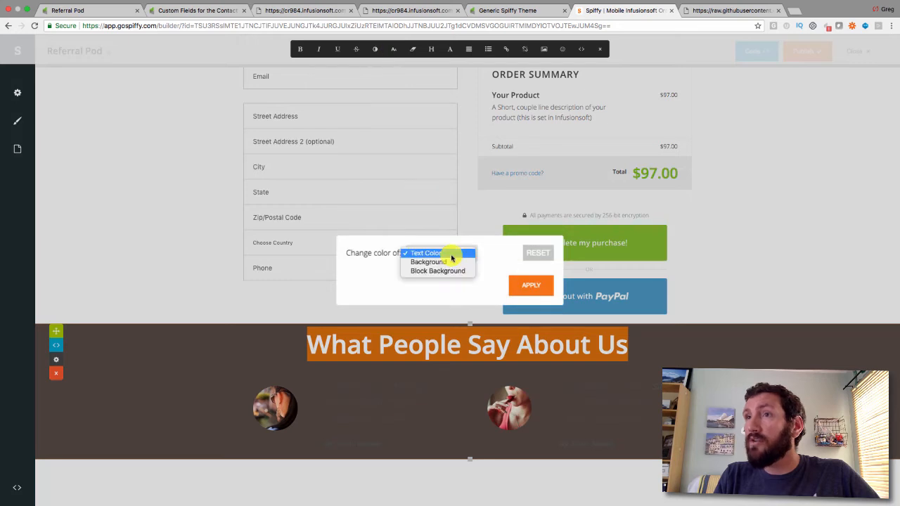
pyautogui.click(454, 256)
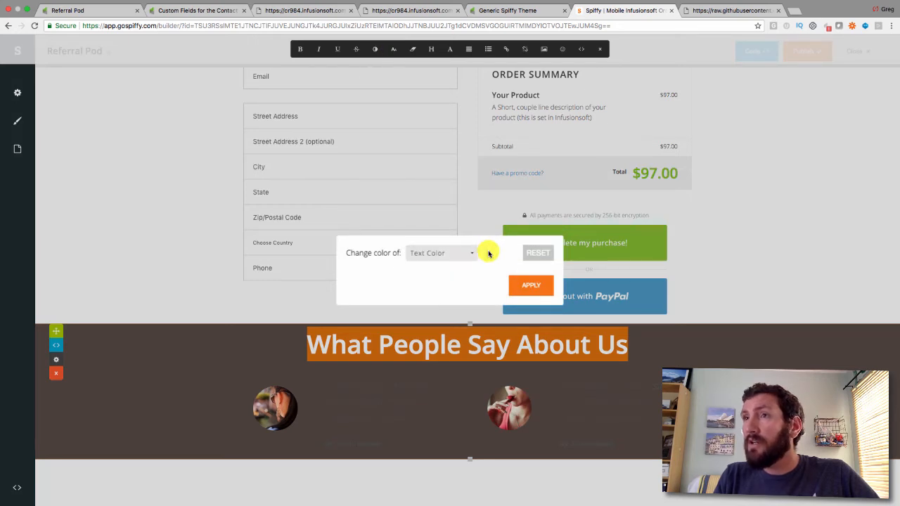
pyautogui.click(428, 281)
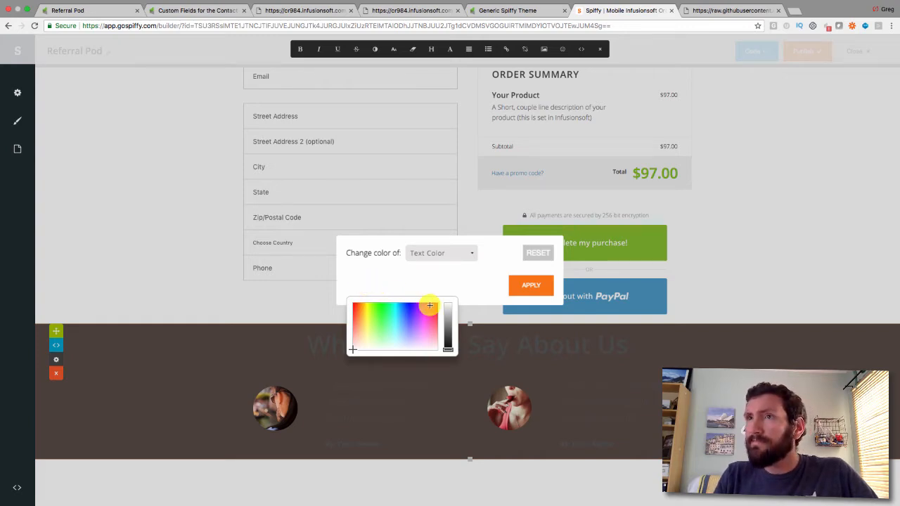
pyautogui.moveTo(448, 349); pyautogui.dragTo(447, 303)
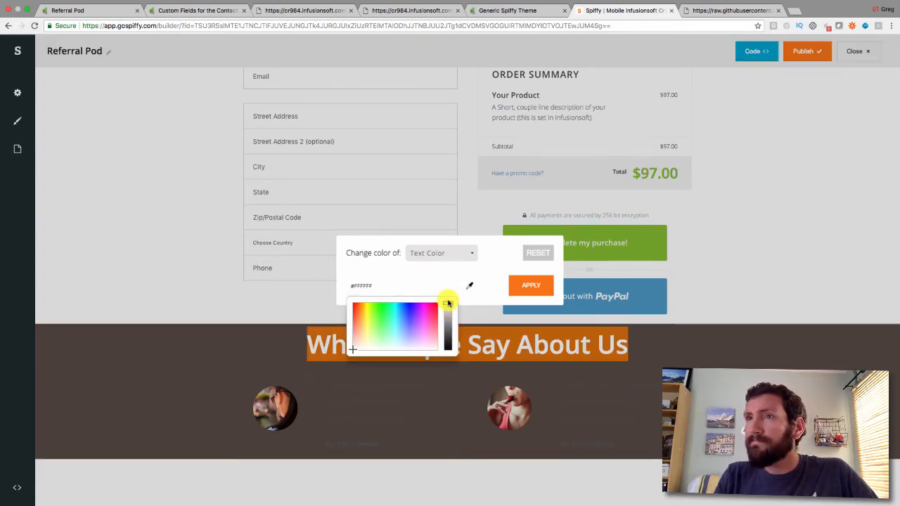
pyautogui.click(534, 286)
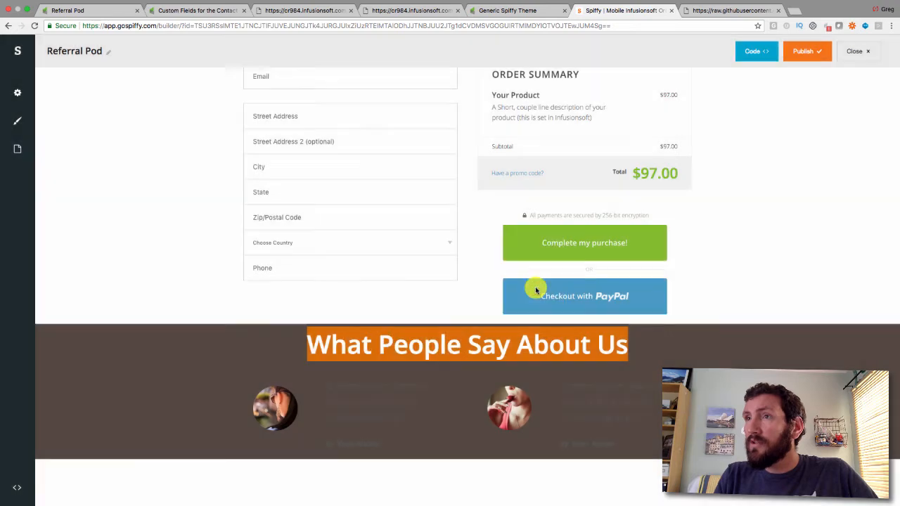
pyautogui.click(532, 343)
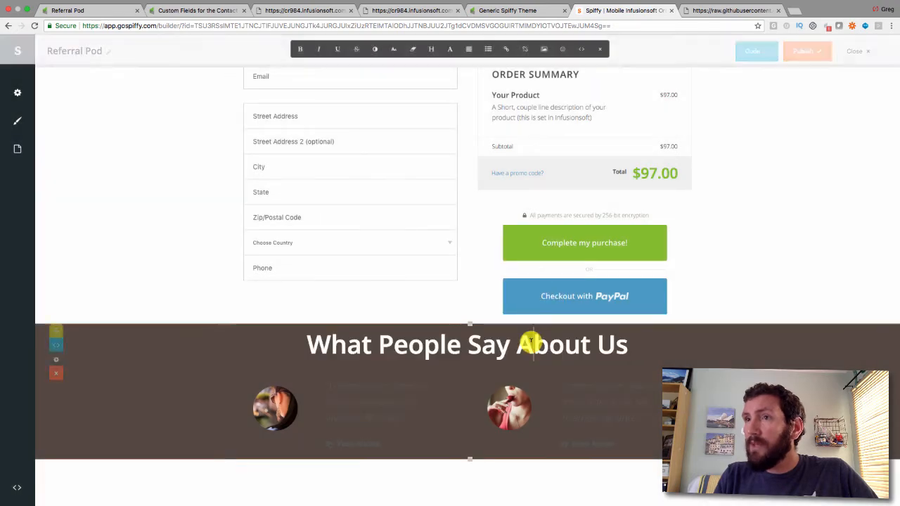
# Color the first testimonial's quote and credit #F9F6F0
pyautogui.click(390, 417)
pyautogui.press('super+a')
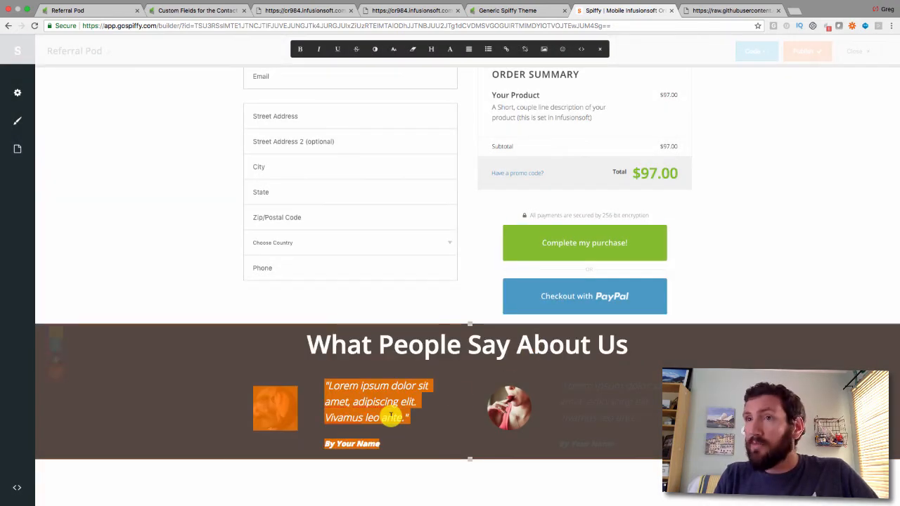
pyautogui.click(390, 417)
pyautogui.moveTo(382, 443); pyautogui.dragTo(325, 386)
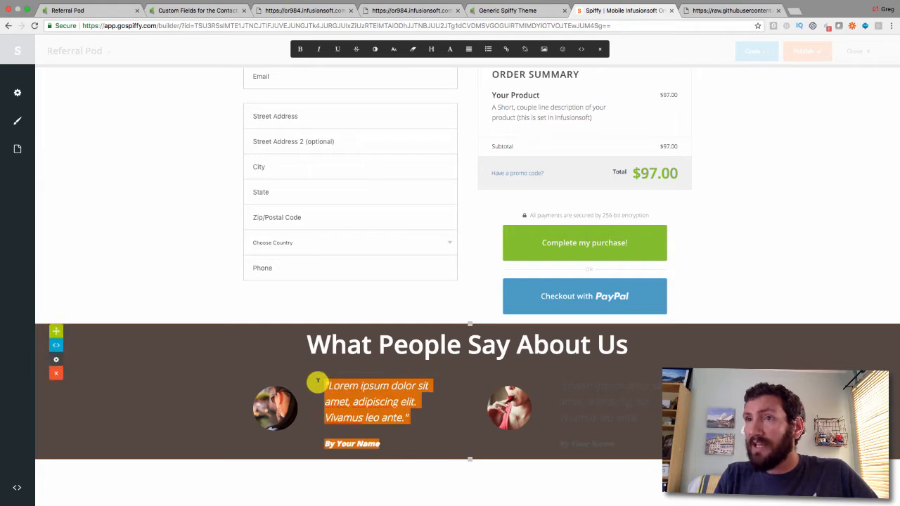
pyautogui.click(374, 49)
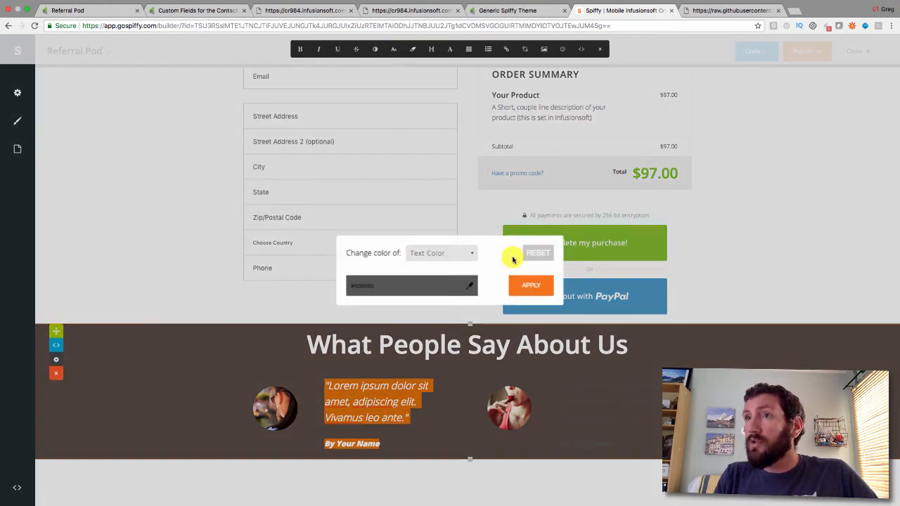
pyautogui.click(356, 286)
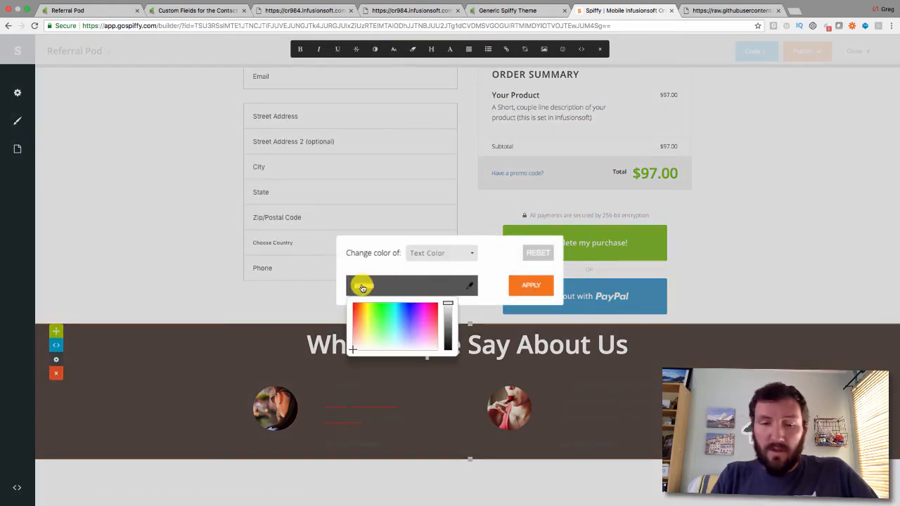
pyautogui.write('#F9F6F0')
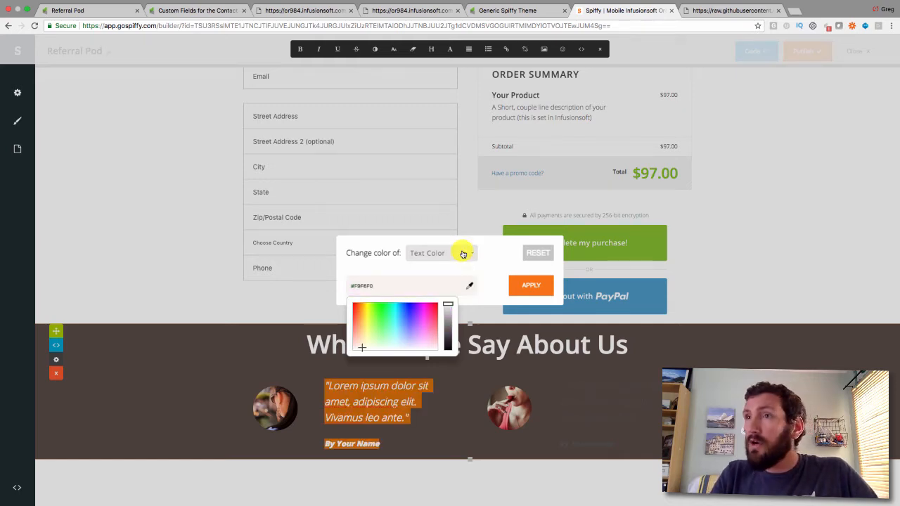
pyautogui.click(526, 289)
# Color the second testimonial's text #F9F6F0 as well
pyautogui.click(566, 417)
pyautogui.press('super+a')
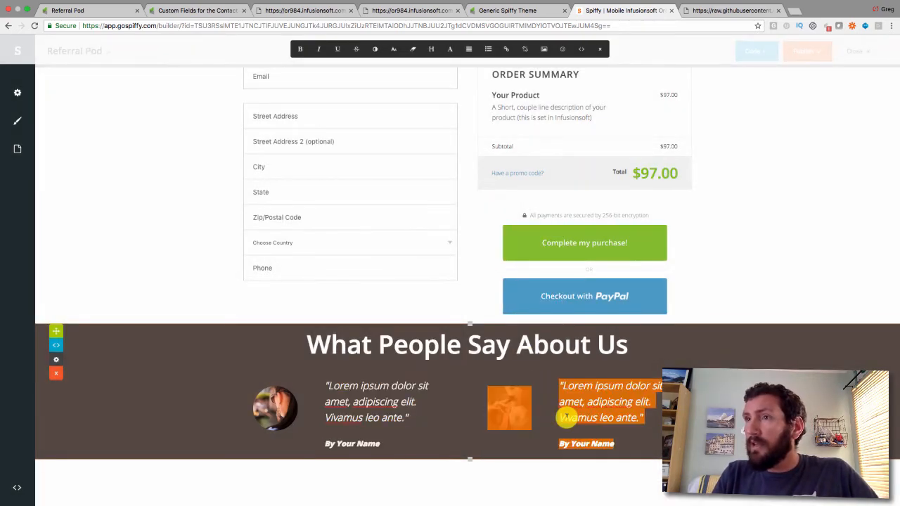
pyautogui.click(372, 49)
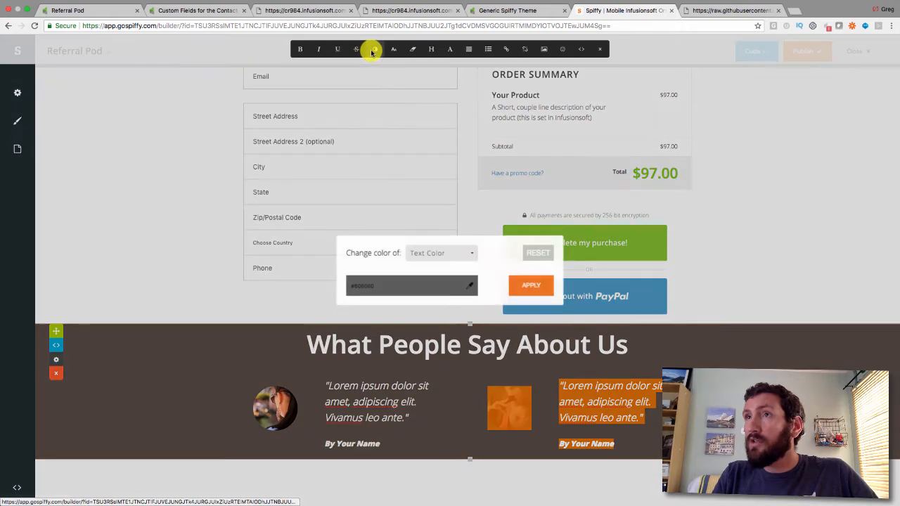
pyautogui.click(368, 291)
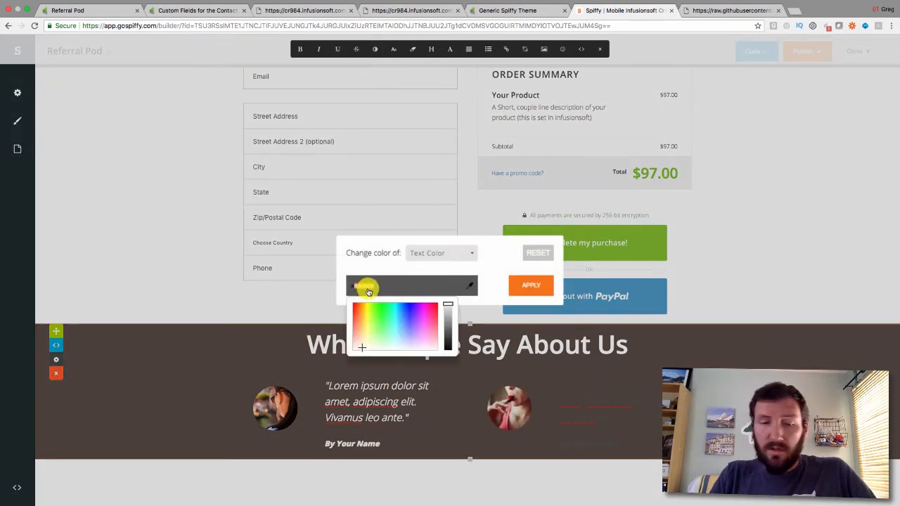
pyautogui.write('#f9f6f0')
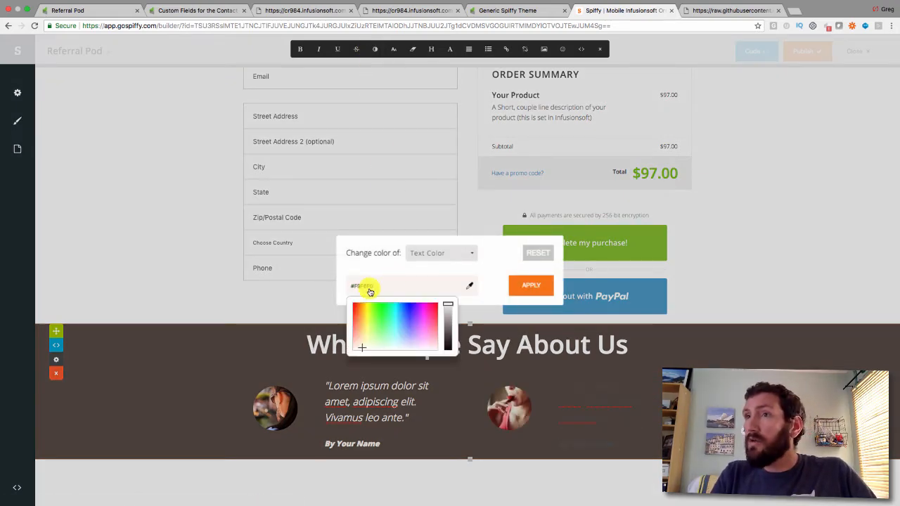
pyautogui.click(525, 285)
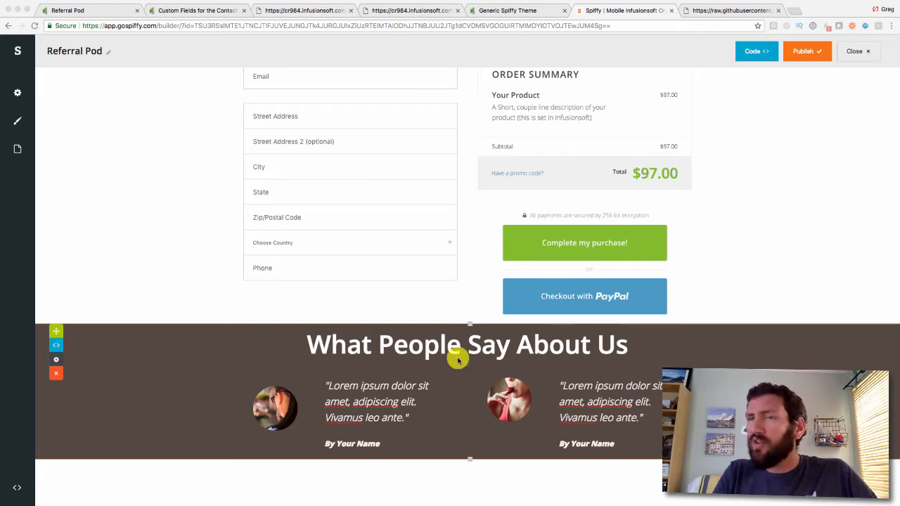
# Replace the first testimonial's placeholder photo by pasting a headshot image URL as its Source
pyautogui.click(272, 416)
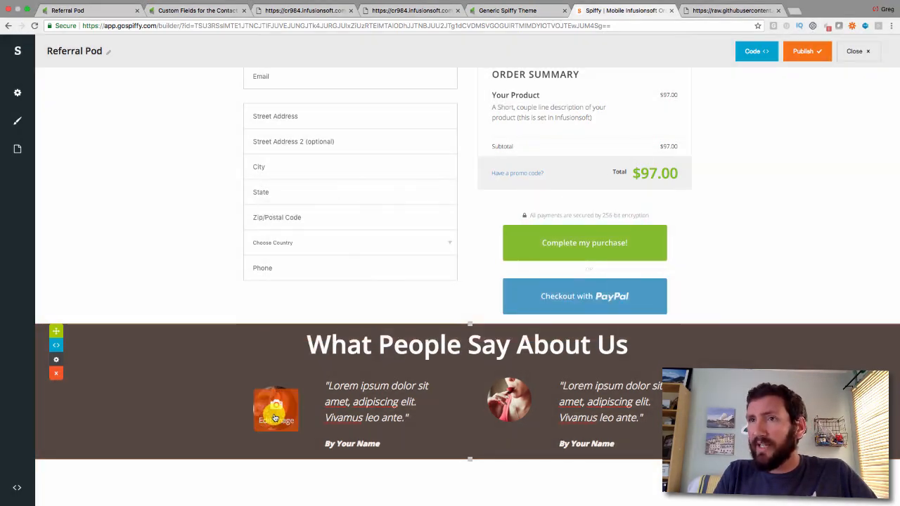
pyautogui.click(275, 418)
pyautogui.tripleClick(372, 212)
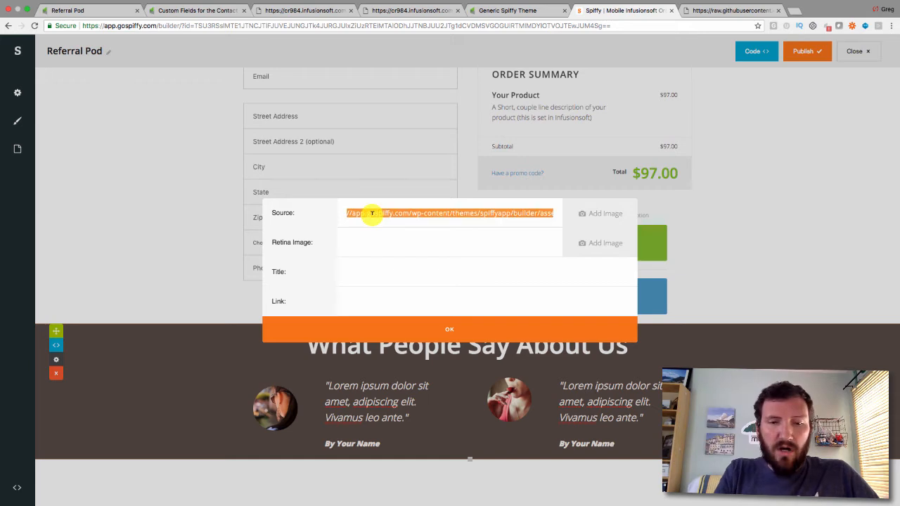
pyautogui.press('super+v')
pyautogui.click(468, 328)
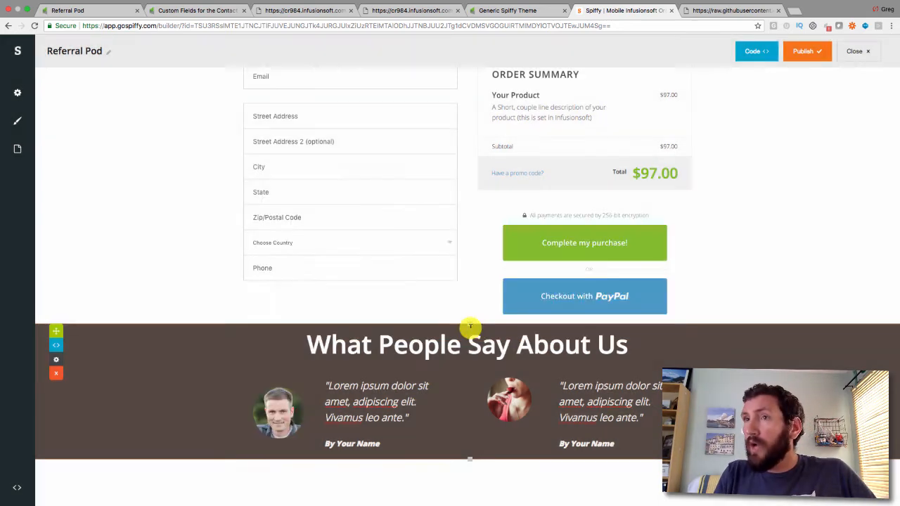
# Swap the second testimonial's photo for another headshot URL and select its placeholder credit name
pyautogui.press('super+Tab')
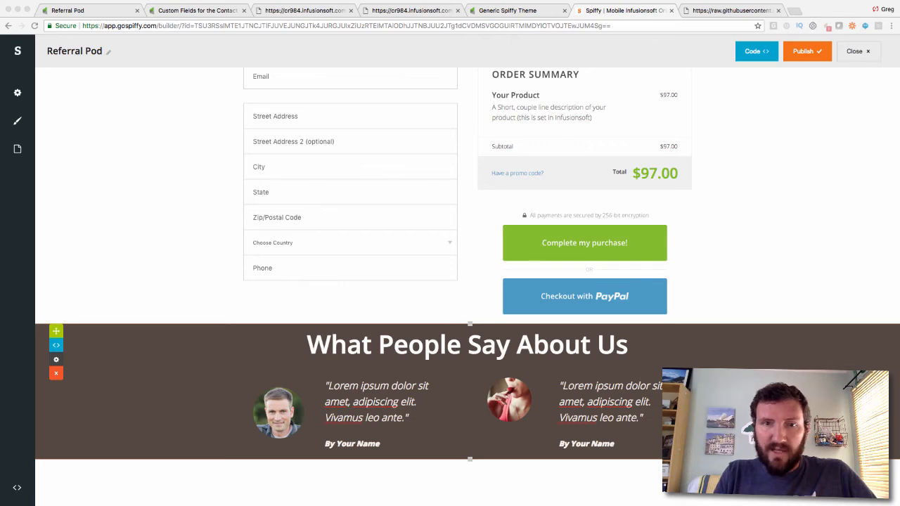
pyautogui.click(517, 396)
pyautogui.click(517, 396)
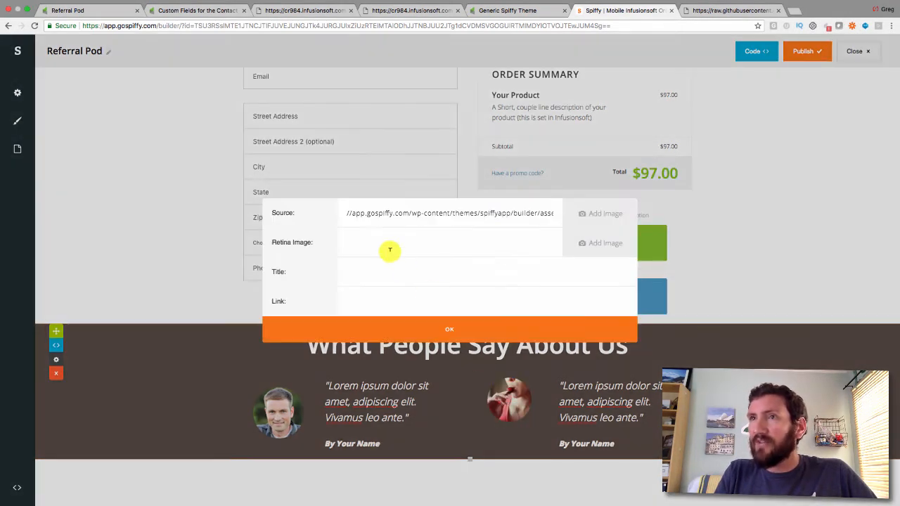
pyautogui.press('super+v')
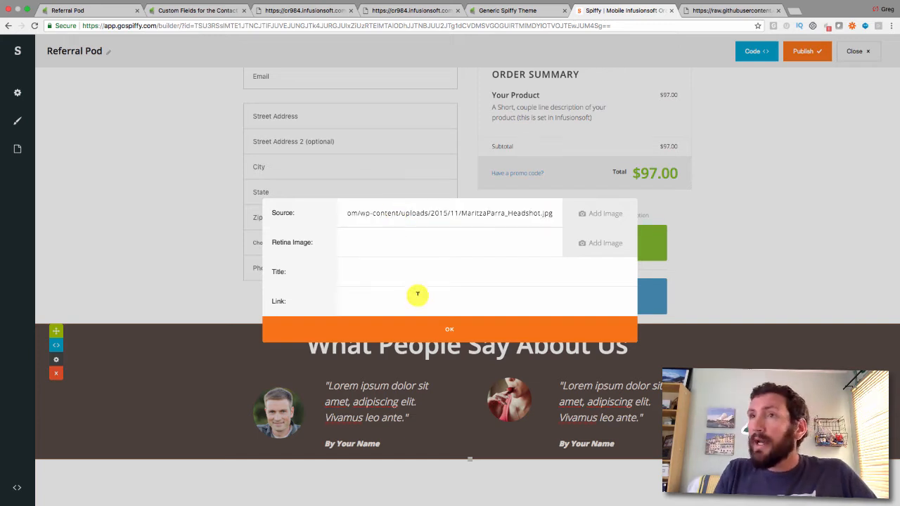
pyautogui.click(446, 328)
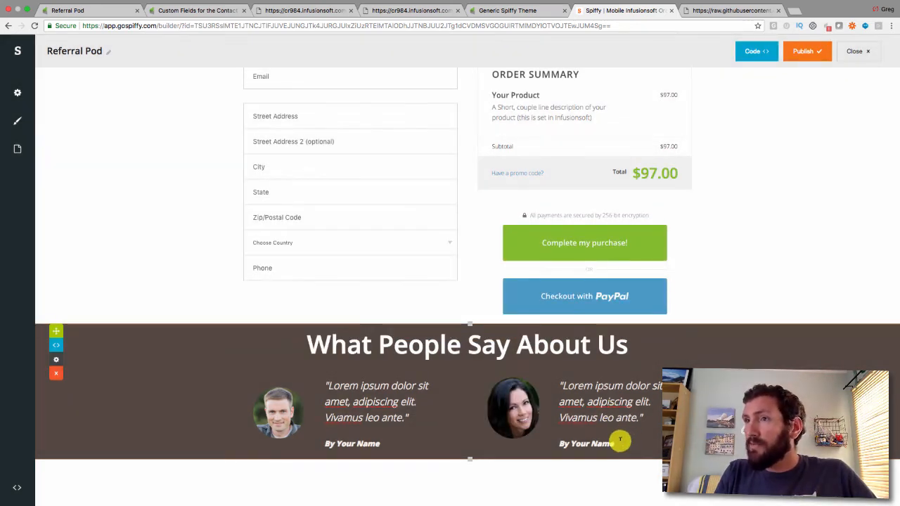
pyautogui.tripleClick(619, 442)
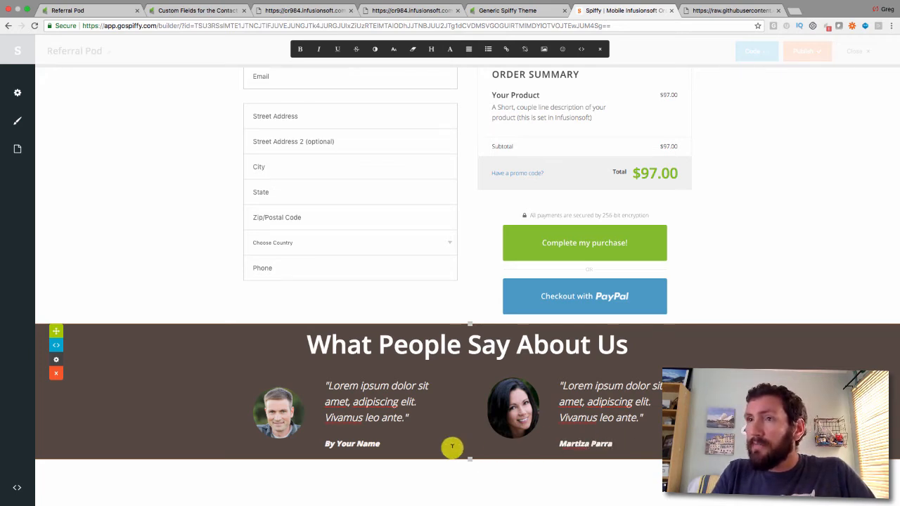
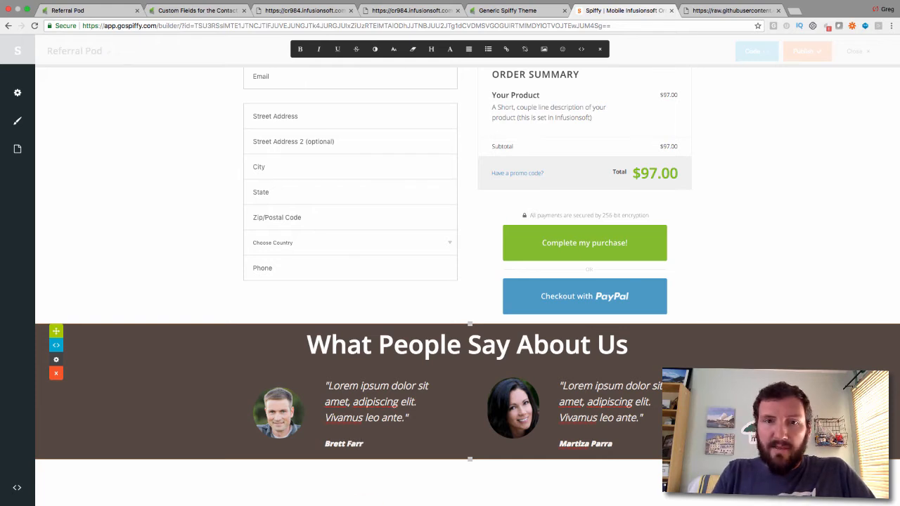
# Type the second customer's name, then paste a real testimonial over the first Lorem ipsum quote
pyautogui.press('super+Tab')
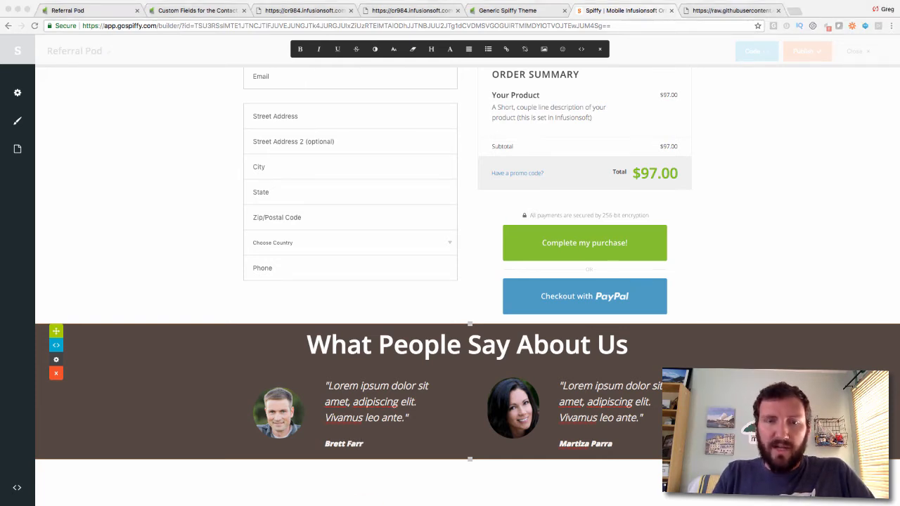
pyautogui.click(415, 409)
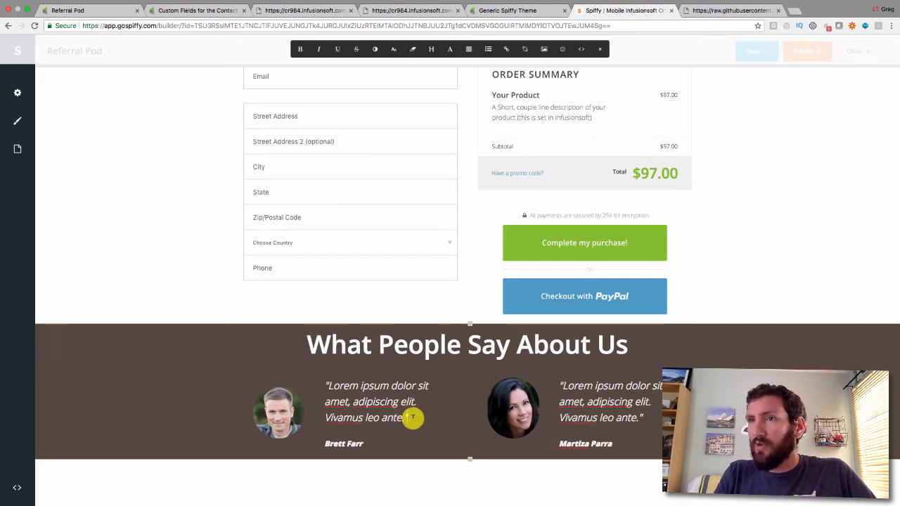
pyautogui.moveTo(412, 415); pyautogui.dragTo(316, 386)
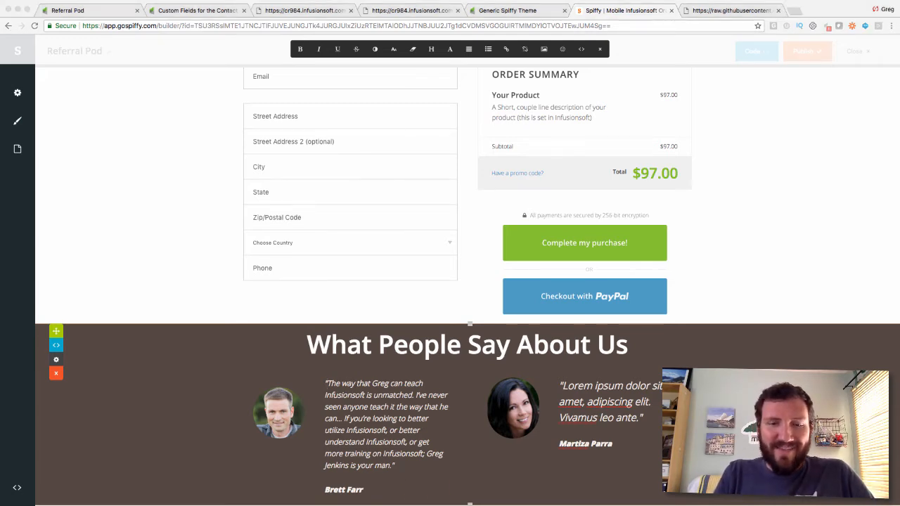
# Paste the 'Super awesome training…' testimonial over the second quote and add an opening quotation mark
pyautogui.click(645, 415)
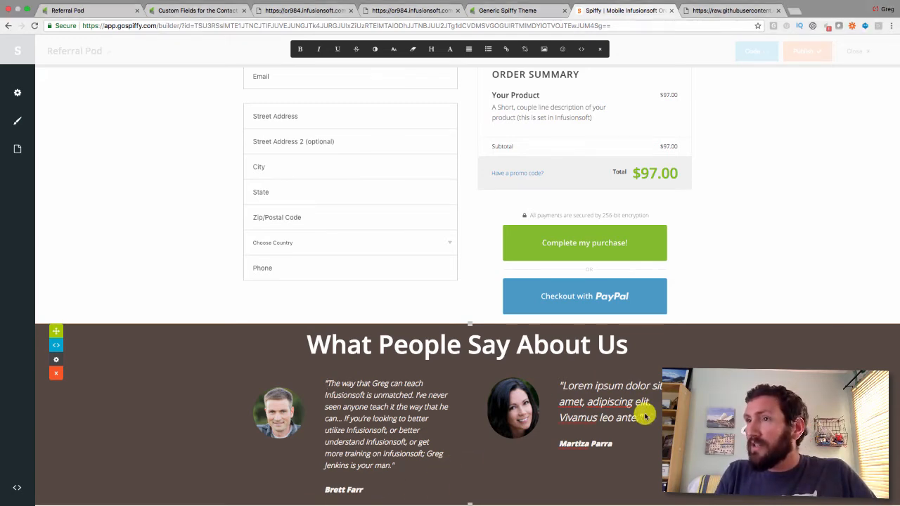
pyautogui.moveTo(645, 415); pyautogui.dragTo(555, 385)
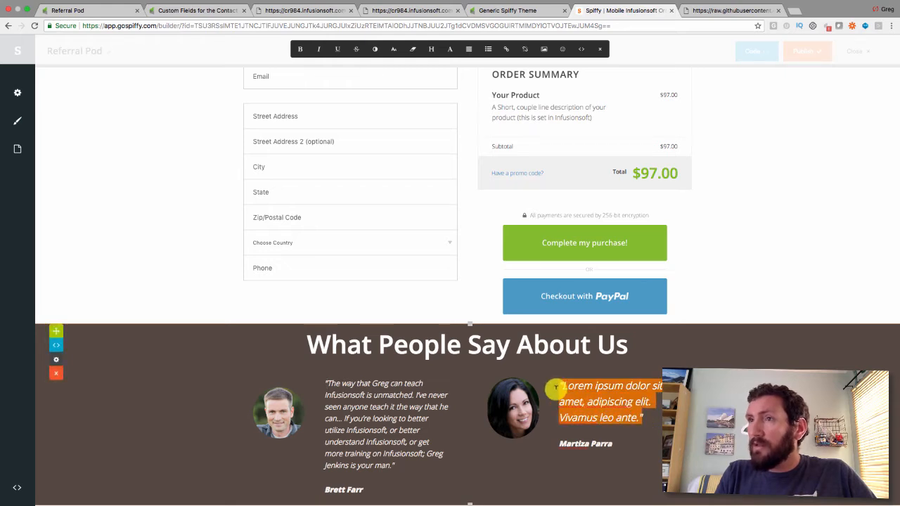
pyautogui.hotkey('ctrl', 'v')
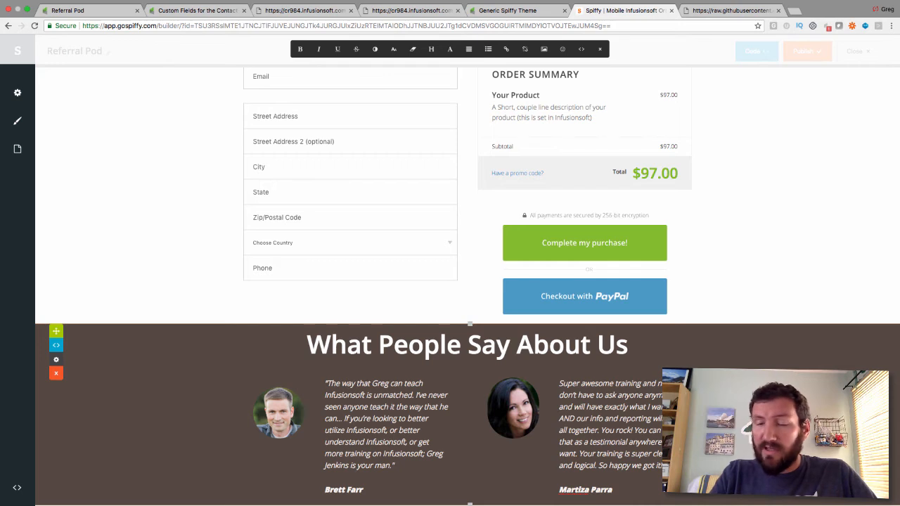
pyautogui.click(559, 385)
pyautogui.write('"')
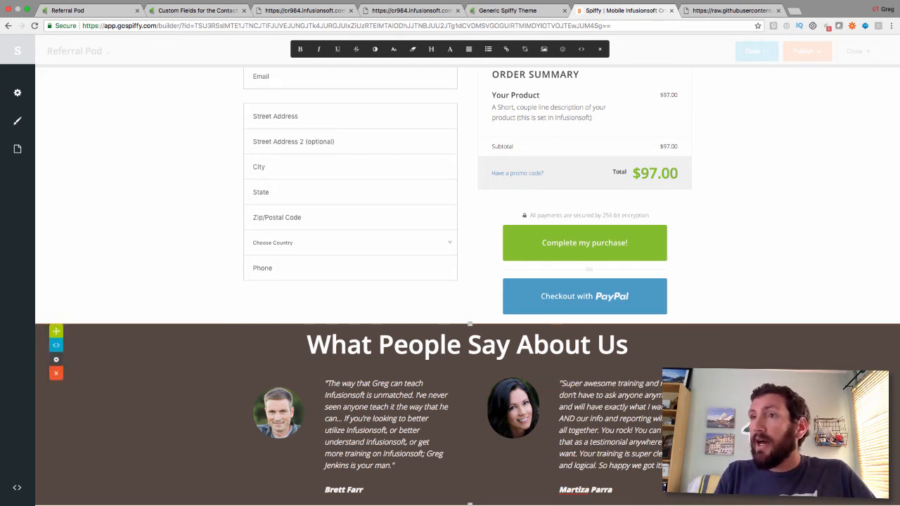
pyautogui.click(546, 330)
pyautogui.scroll(-1, 546, 330)
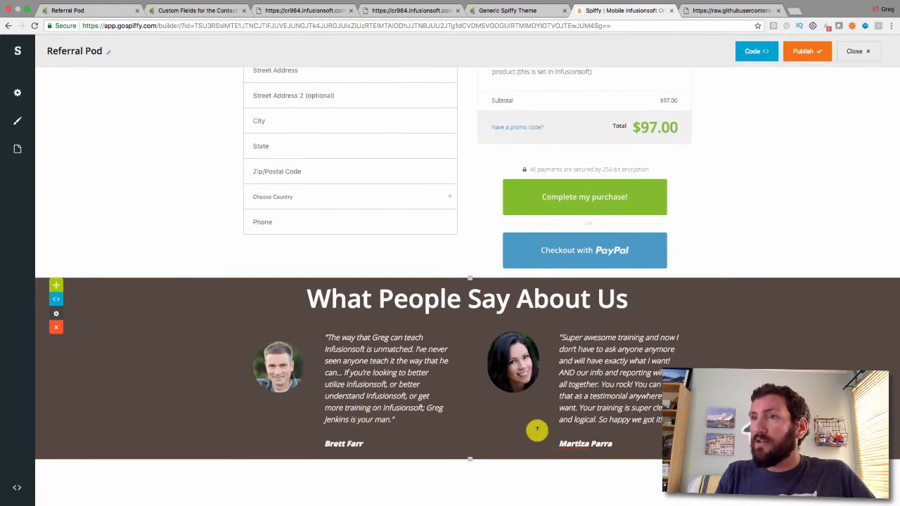
# Append ', Blick Digital' to the first name, and the customer's website plus 'Happy Entrepreneur,' to the second
pyautogui.click(365, 440)
pyautogui.write(', Blick')
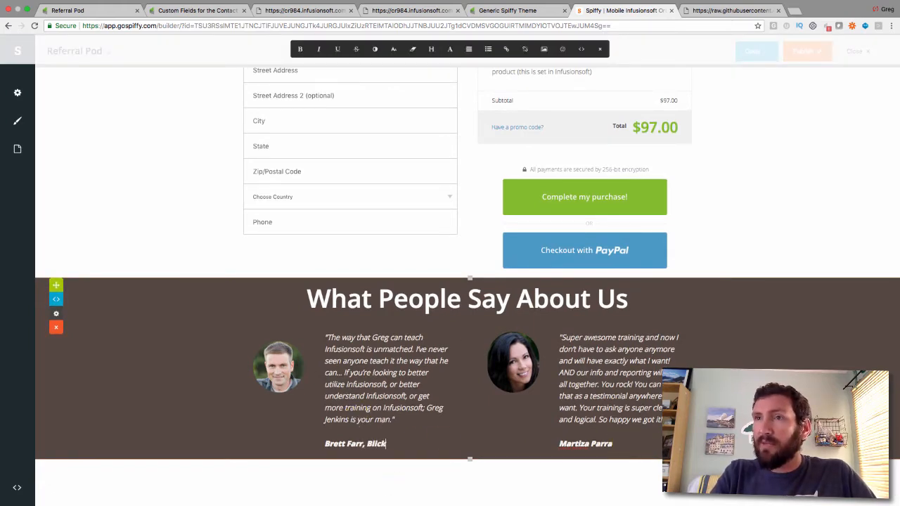
pyautogui.write(' Digital')
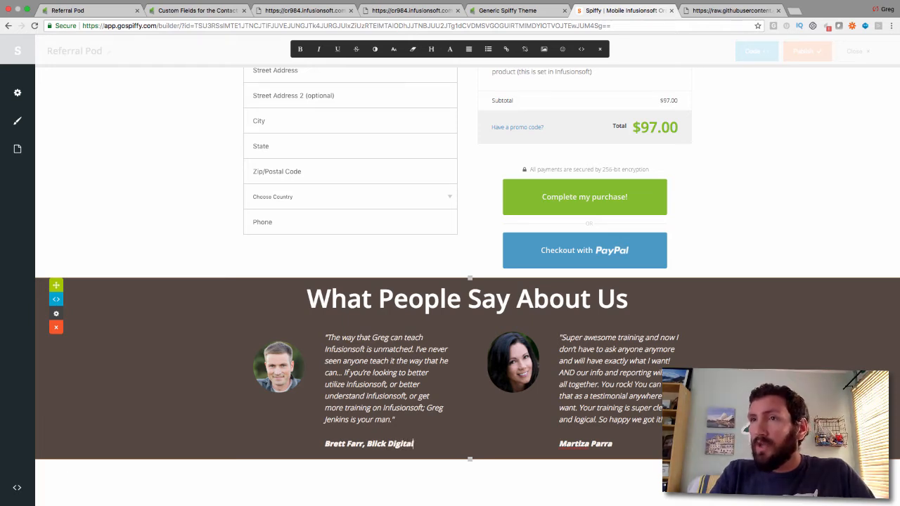
pyautogui.click(619, 446)
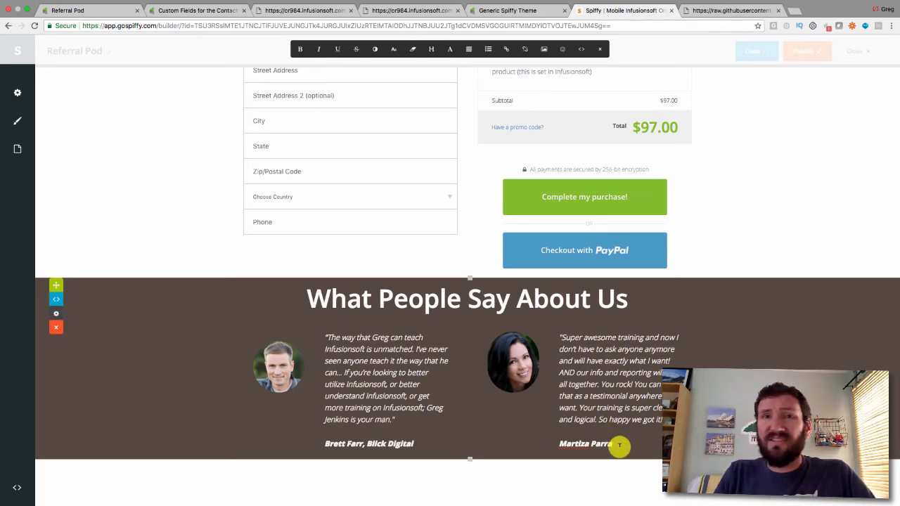
pyautogui.write(',')
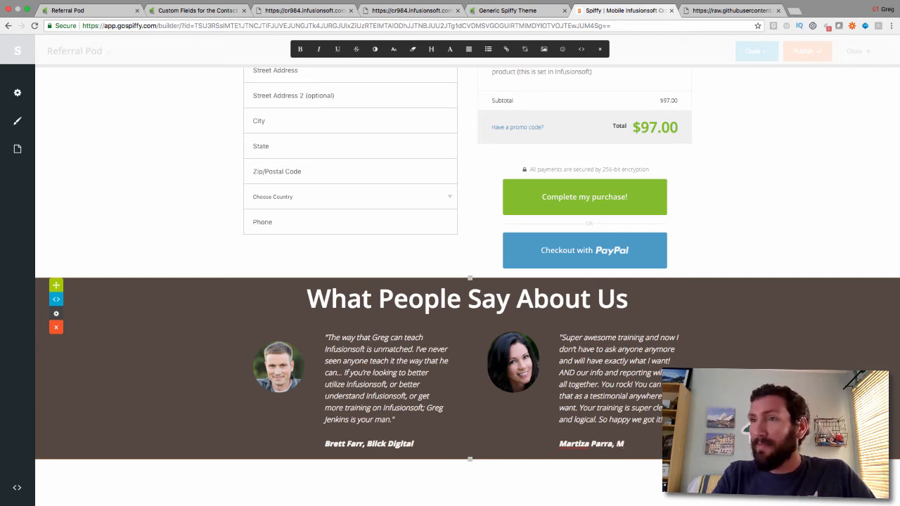
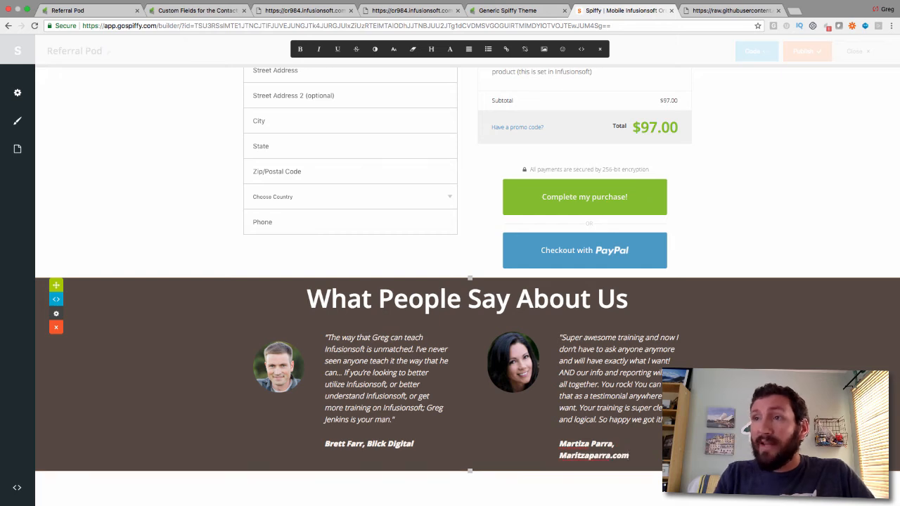
pyautogui.write(' Happy Entrep')
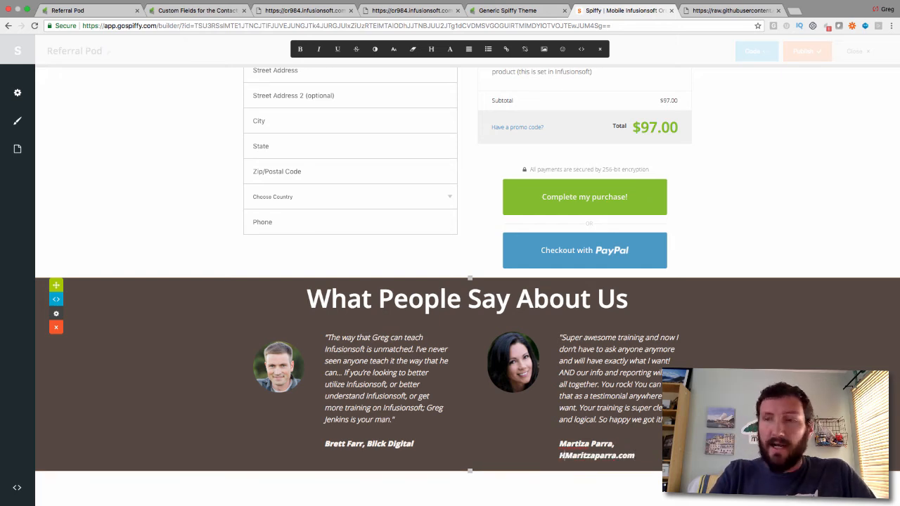
pyautogui.write('reneur,')
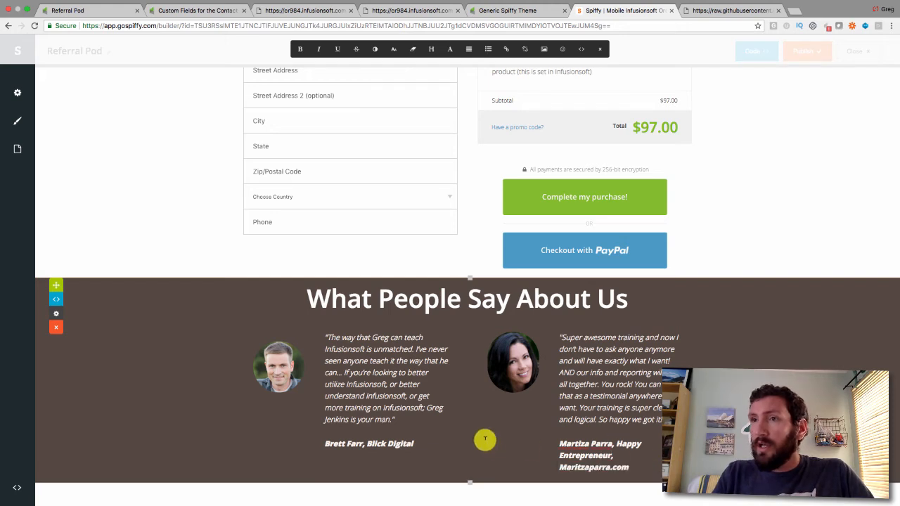
# Insert 'Founder,' before Blick Digital in the first testimonial's credit
pyautogui.click(419, 444)
pyautogui.hotkey('alt', 'Left')
pyautogui.hotkey('alt', 'Left')
pyautogui.write('Founder,')
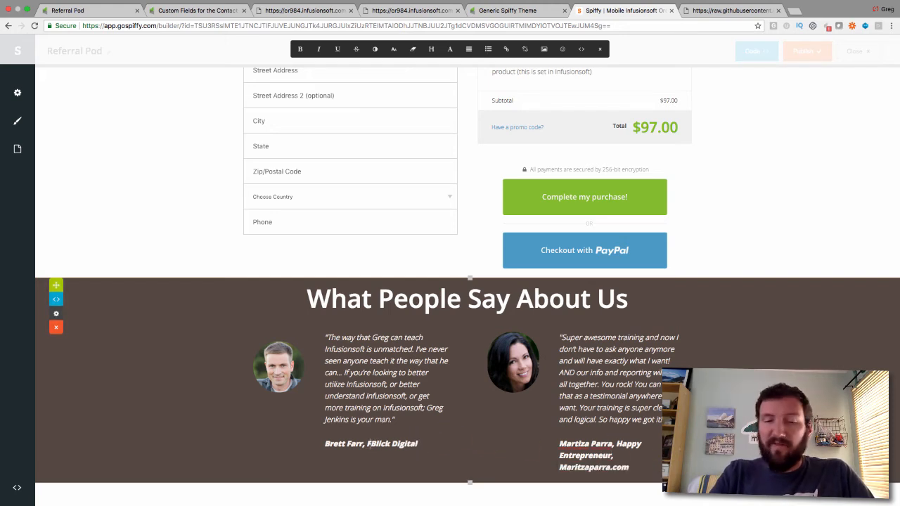
pyautogui.hotkey('shift', 'alt', 'Right')
pyautogui.hotkey('shift', 'alt', 'Right')
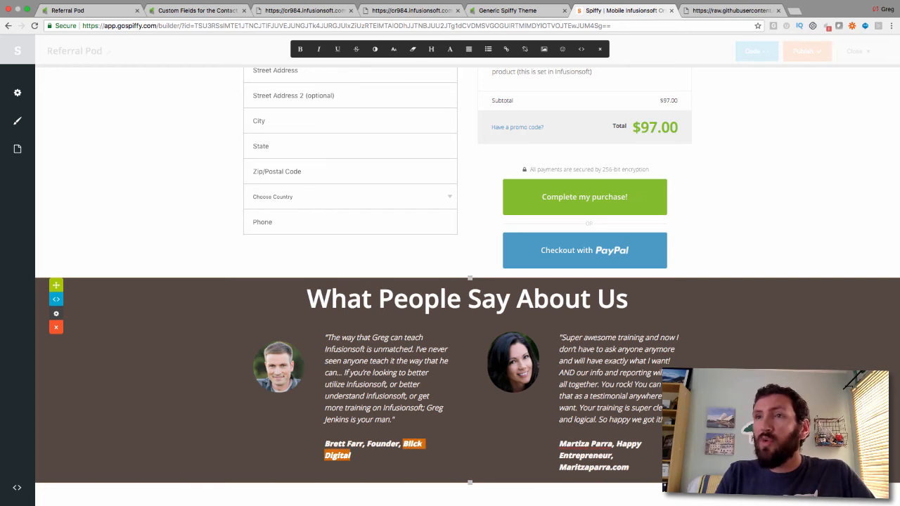
# Open the link settings for Blick Digital and close them without adding a link
pyautogui.click(507, 48)
pyautogui.click(351, 289)
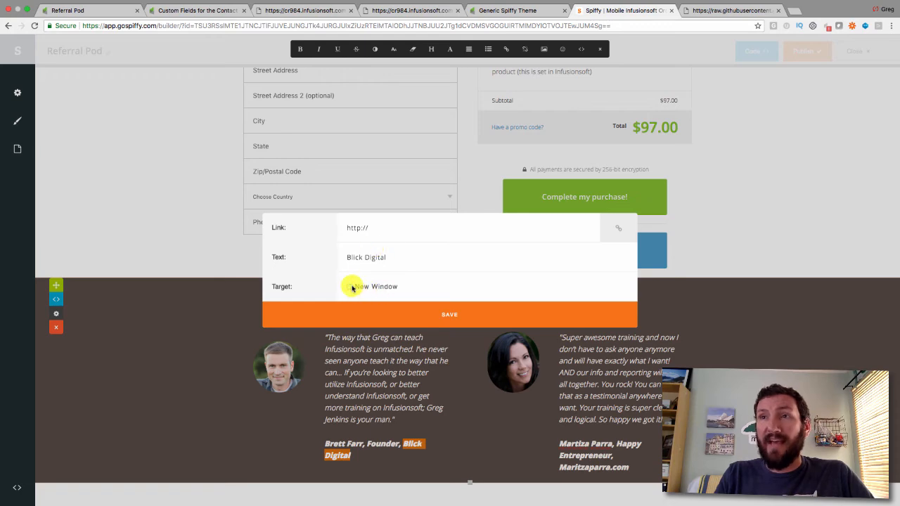
pyautogui.click(351, 289)
pyautogui.click(727, 306)
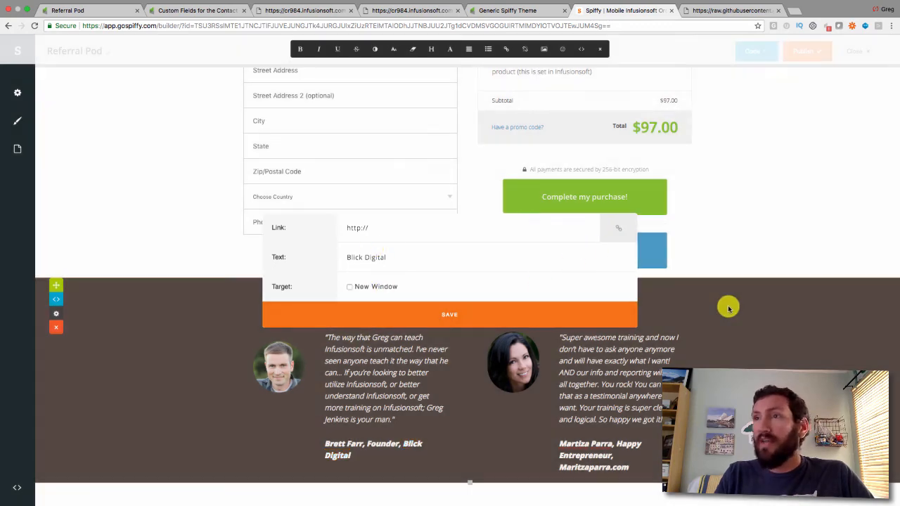
# Leave text editing and publish the Referral Pod form
pyautogui.scroll(5, 728, 308)
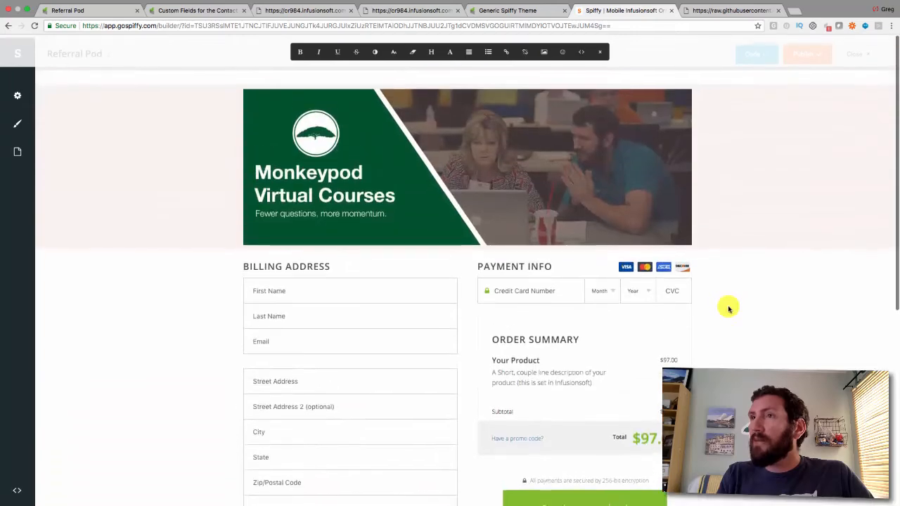
pyautogui.click(728, 307)
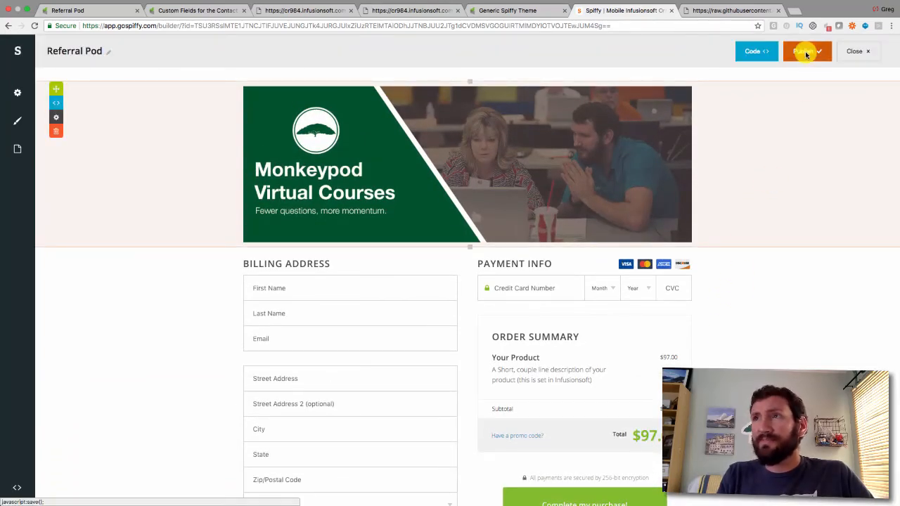
pyautogui.click(806, 55)
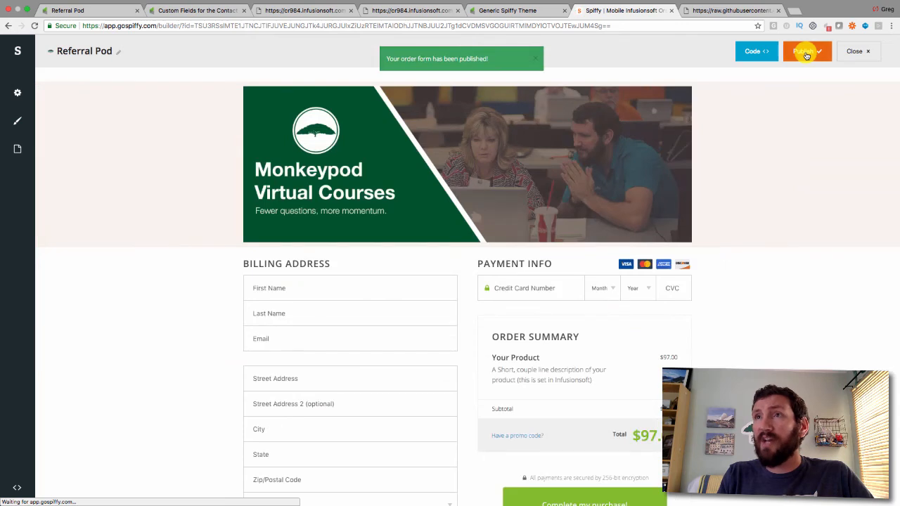
# Reload the live Infusionsoft form, scroll to the new testimonials, glance at the Referral Pod tab, and return
pyautogui.click(288, 10)
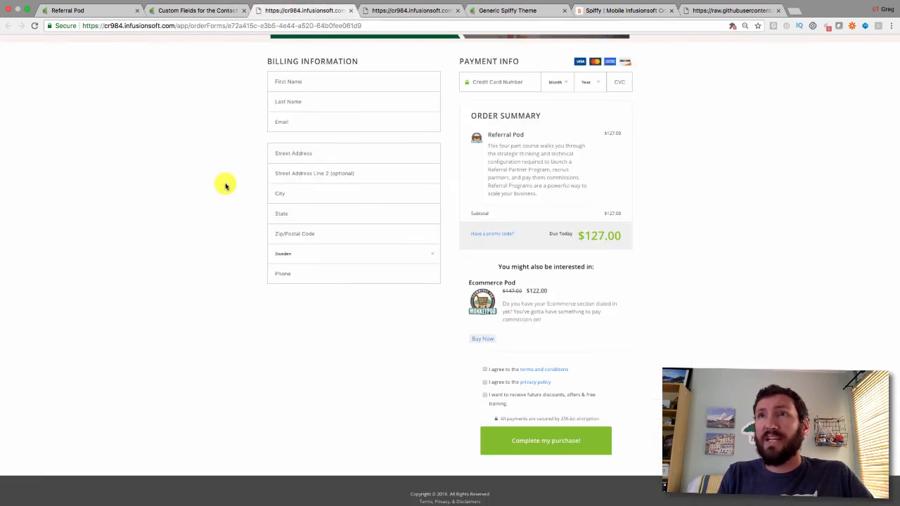
pyautogui.scroll(3, 224, 189)
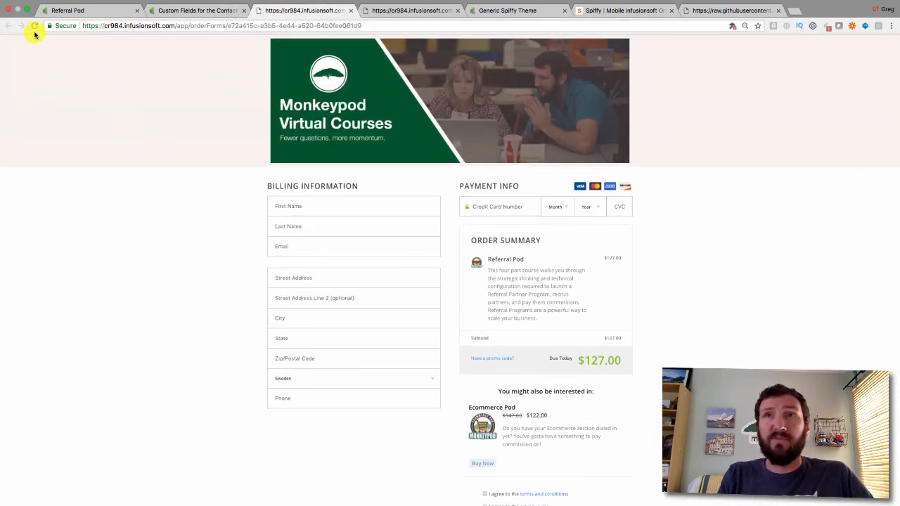
pyautogui.click(34, 27)
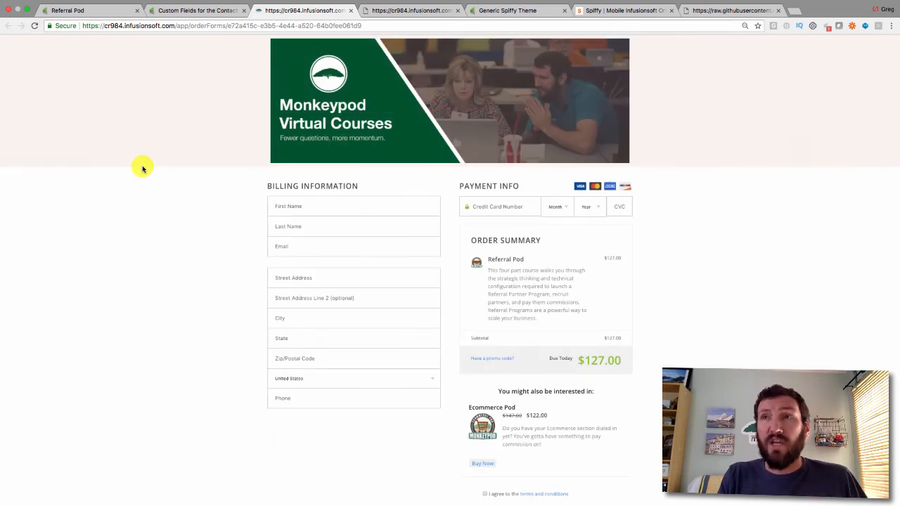
pyautogui.scroll(-5, 143, 169)
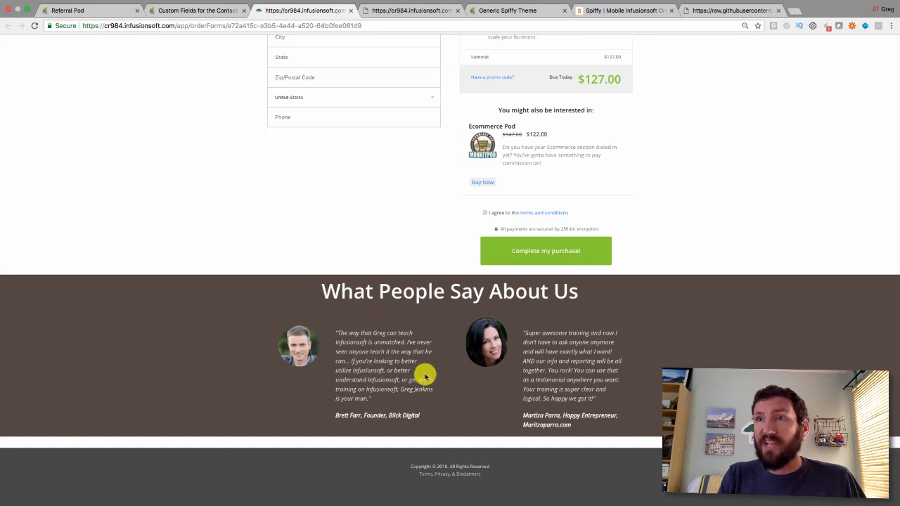
pyautogui.scroll(4, 510, 374)
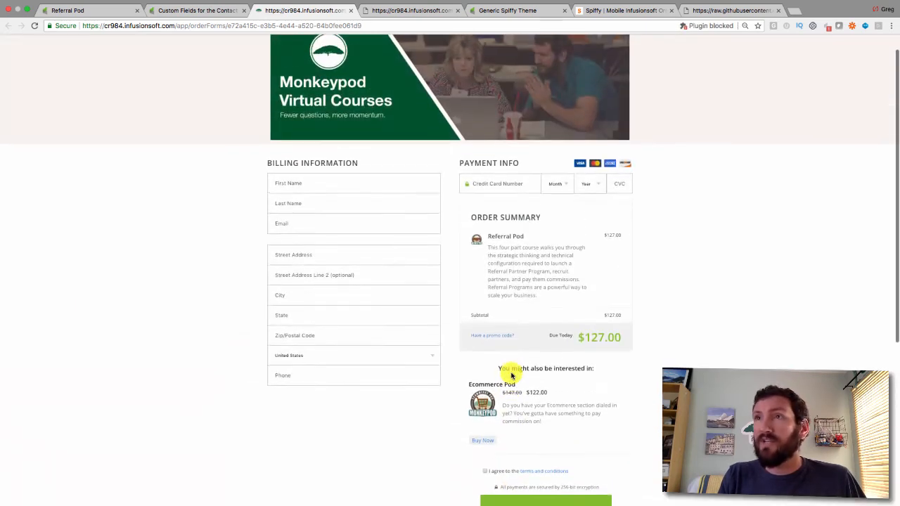
pyautogui.scroll(1, 510, 372)
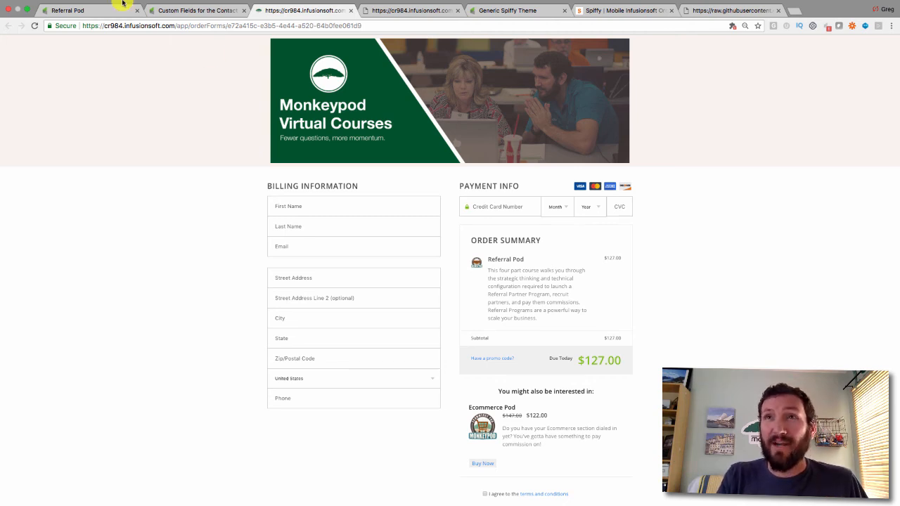
pyautogui.click(88, 11)
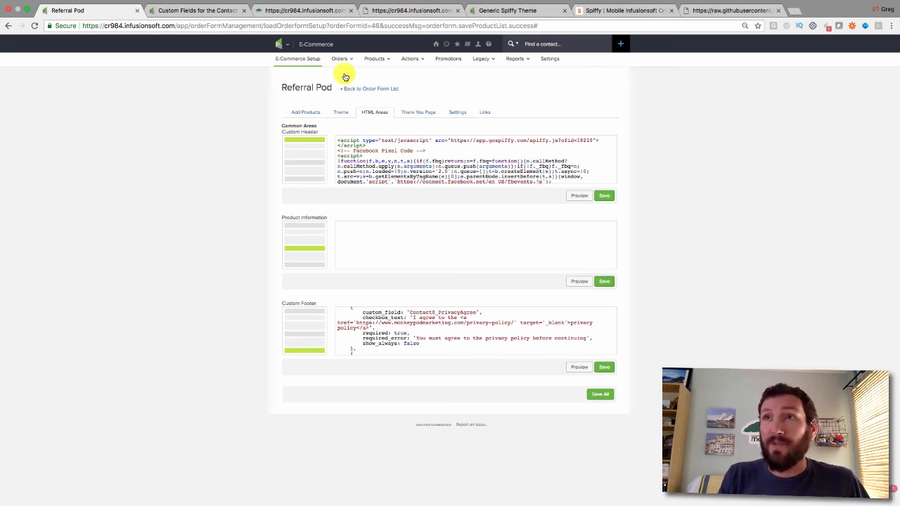
pyautogui.click(316, 11)
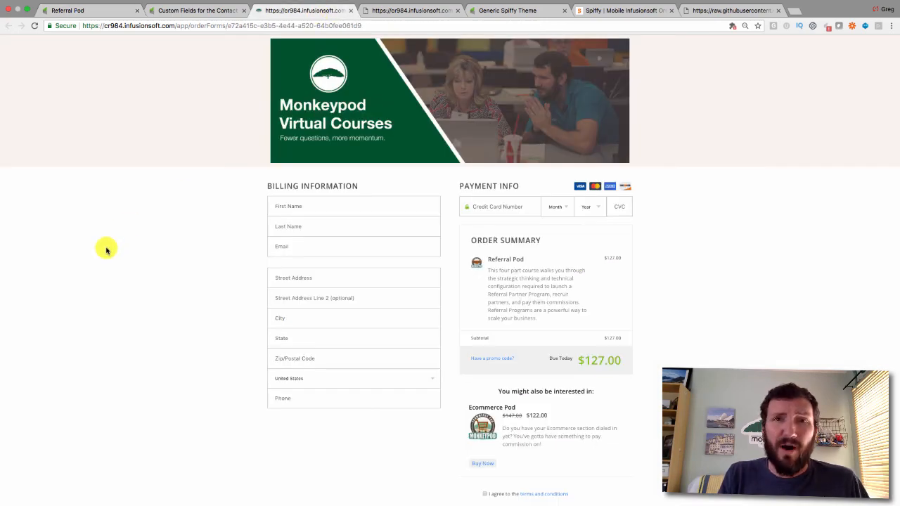